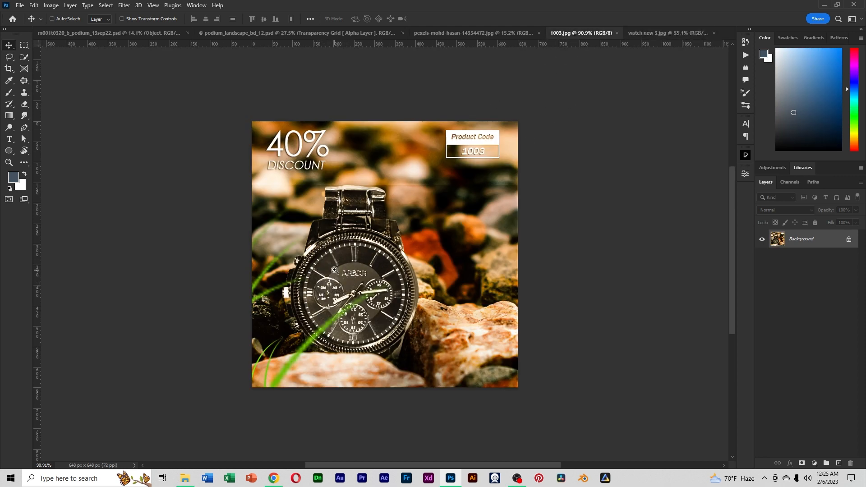
Examine the finished watch designs in 1003.jpg and watch new 3.jpg as references.
left_click_drag(335, 269, 394, 232)
left_click(646, 34)
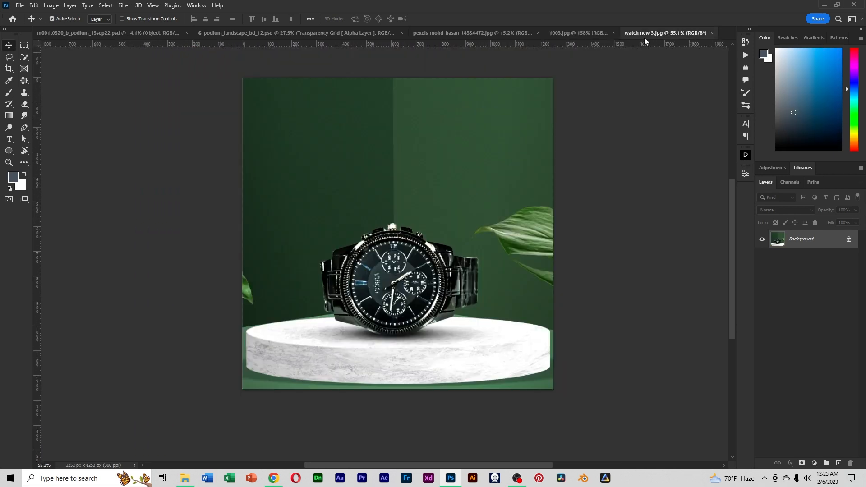
left_click_drag(376, 263, 386, 293)
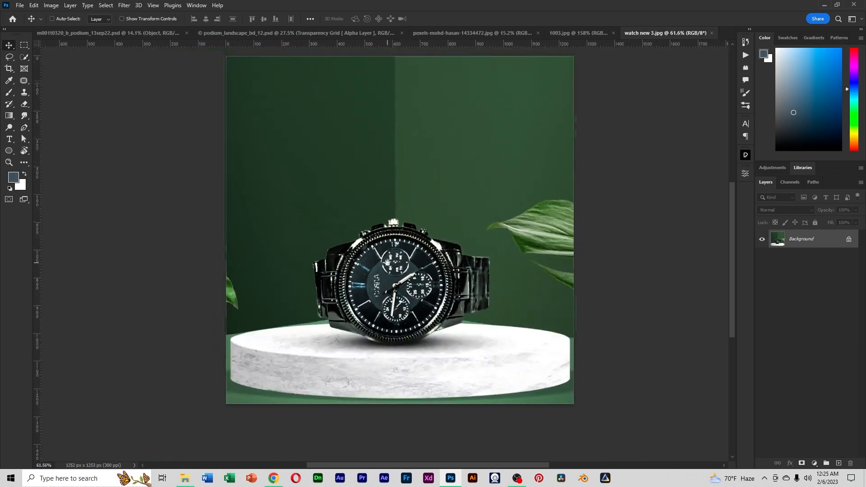
left_click_drag(364, 234, 402, 283)
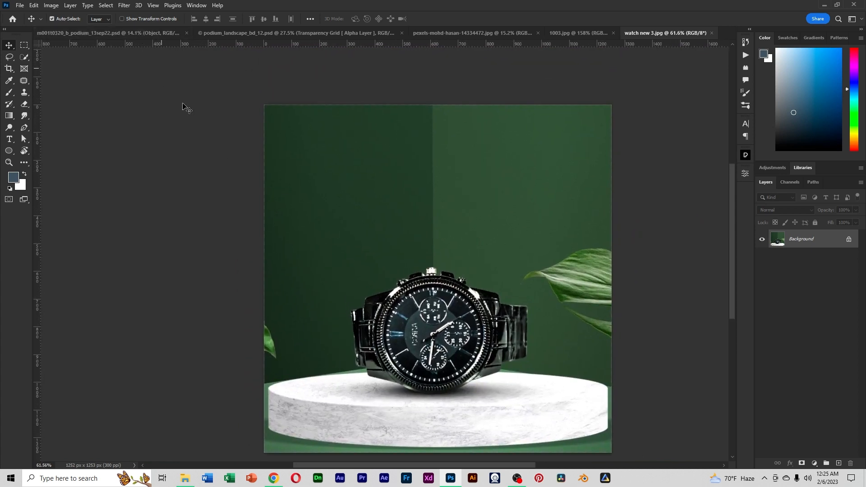
Switch to the document m00110320_b_podium_13sep22.psd and inspect its stone podium scene.
left_click(134, 33)
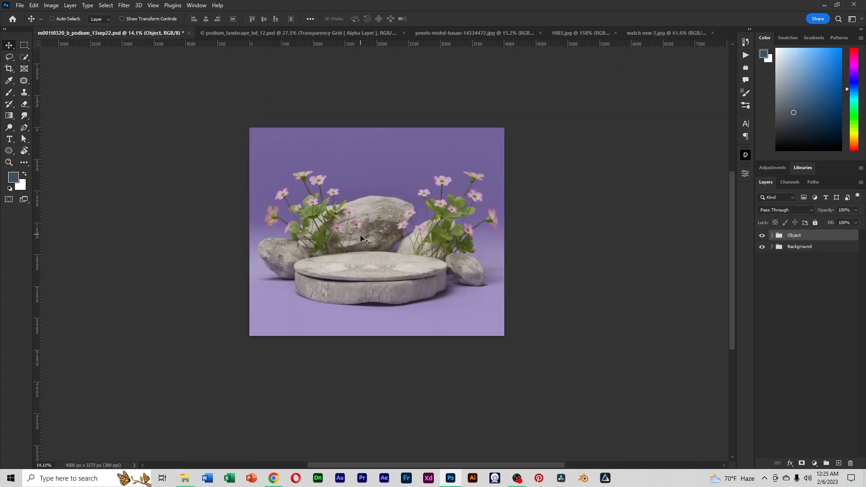
left_click_drag(364, 259, 391, 256)
left_click_drag(431, 217, 406, 250)
Look through the "product podium rock" photos on Freepik in Chrome, and return to Photoshop.
left_click(273, 478)
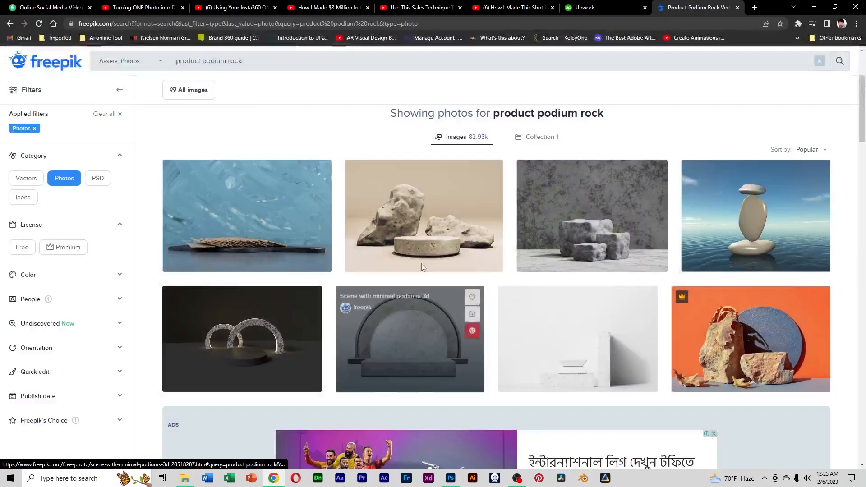
left_click_drag(859, 115, 848, 136)
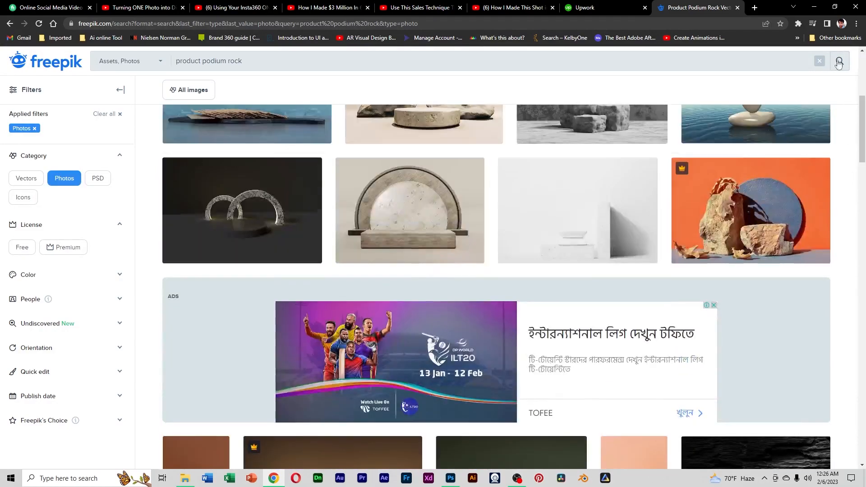
left_click(817, 8)
Place the watch photo DSC_0031 (1) from Downloads as an embedded image in the podium document.
left_click_drag(363, 185, 334, 144)
scroll(335, 189, "down", 1)
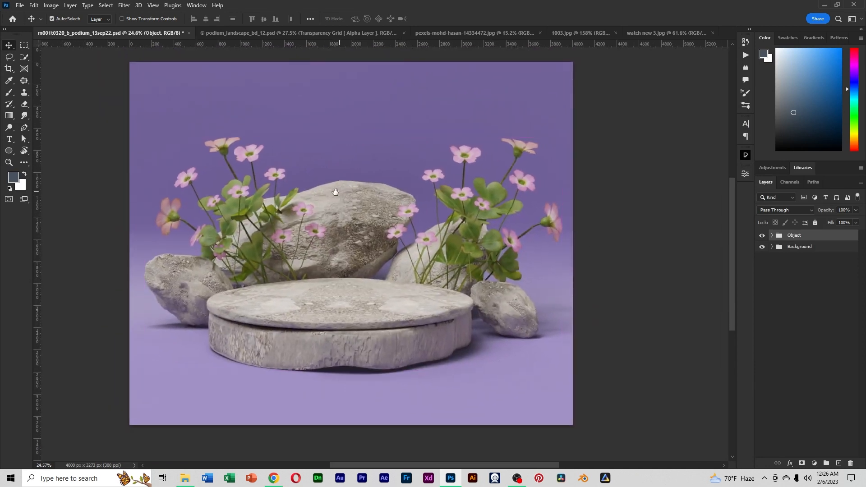
left_click_drag(335, 192, 325, 191)
left_click(20, 6)
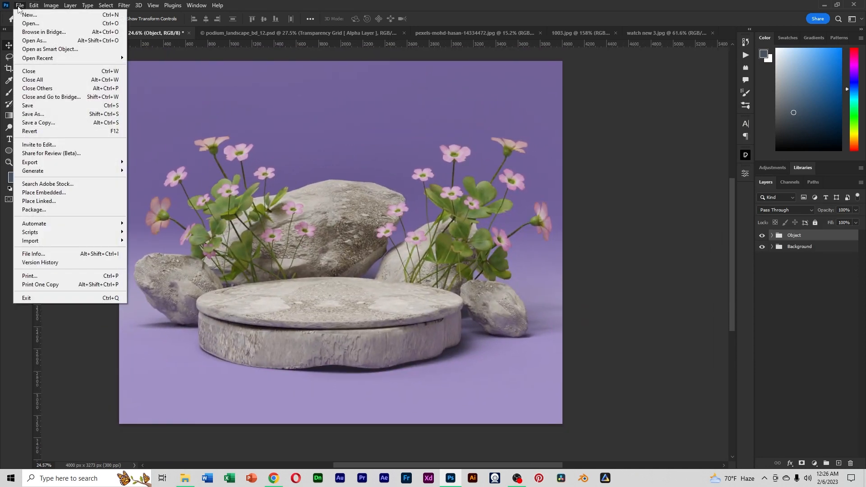
left_click(60, 195)
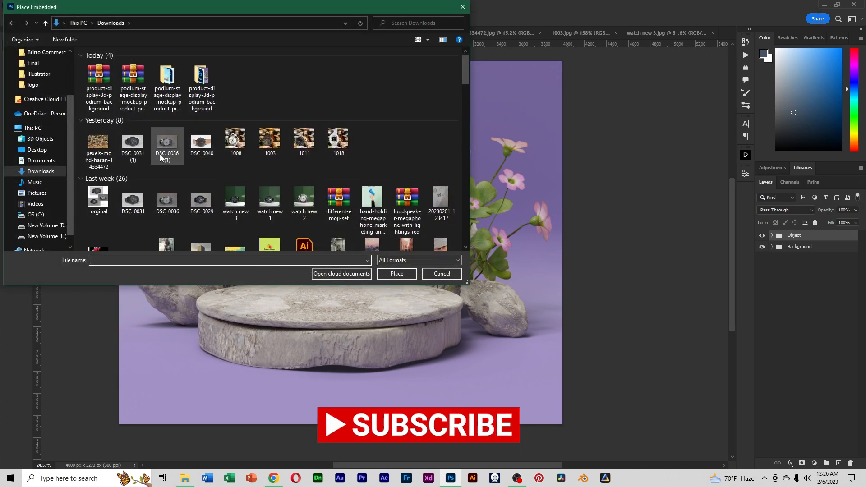
left_click(139, 144)
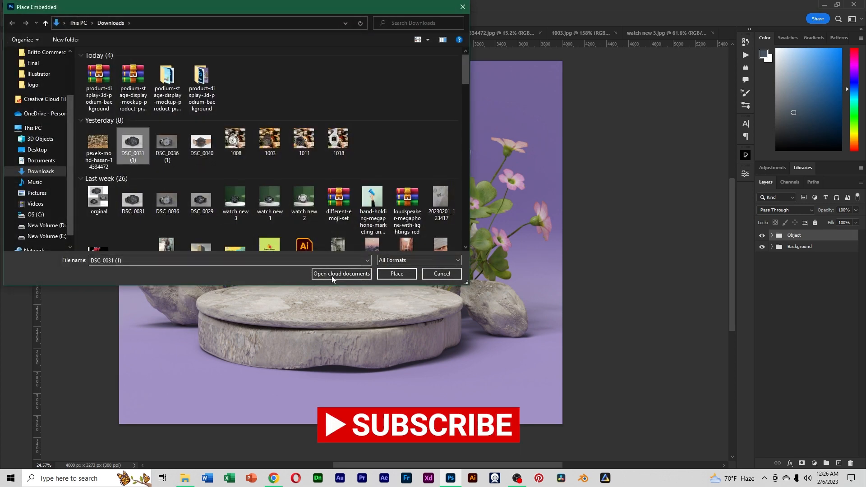
left_click(386, 274)
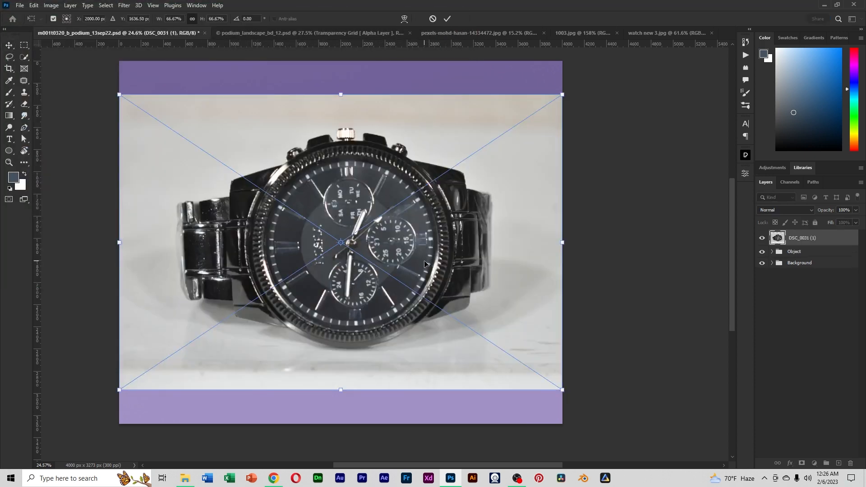
key("Return")
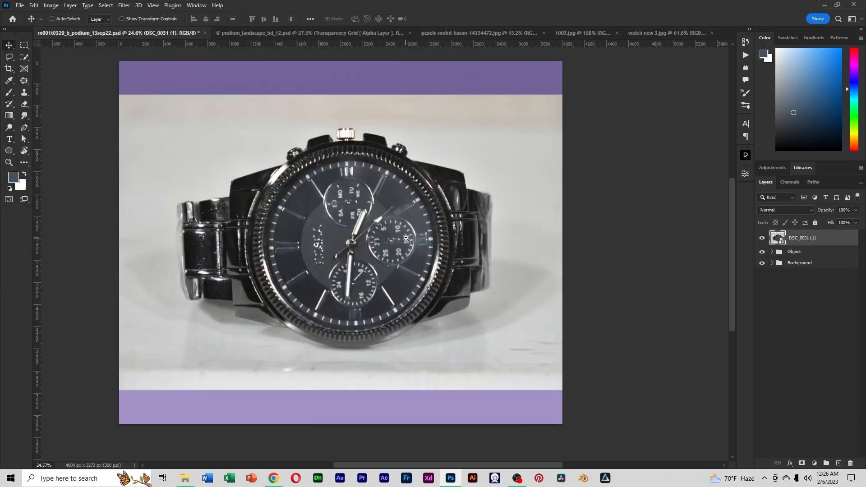
Select the watch in the placed photo with Select Subject of the Object Selection tool.
left_click_drag(397, 217, 466, 209)
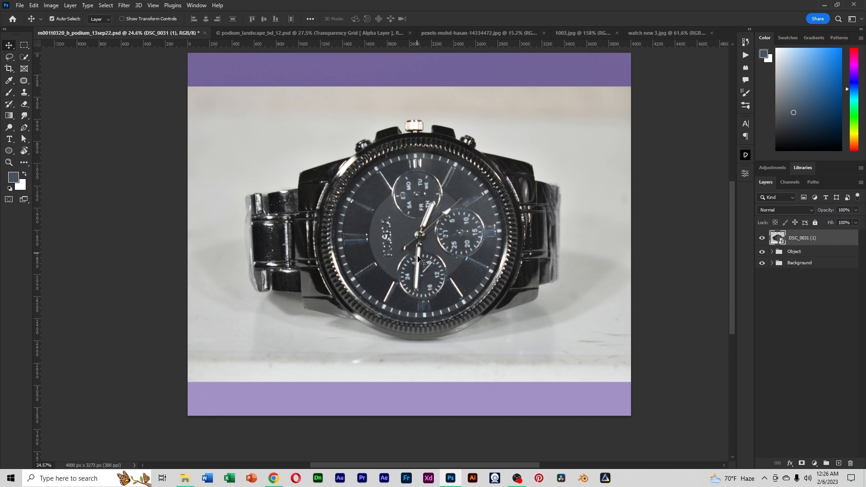
left_click(25, 61)
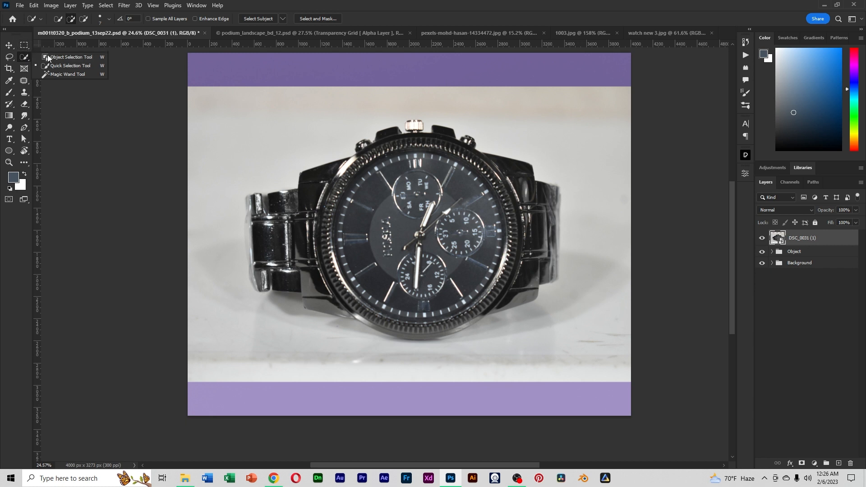
left_click(48, 57)
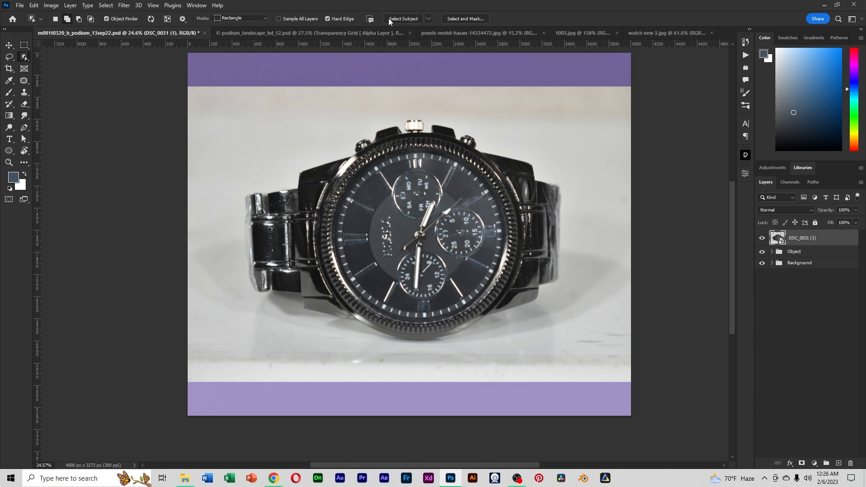
left_click(429, 19)
left_click(440, 40)
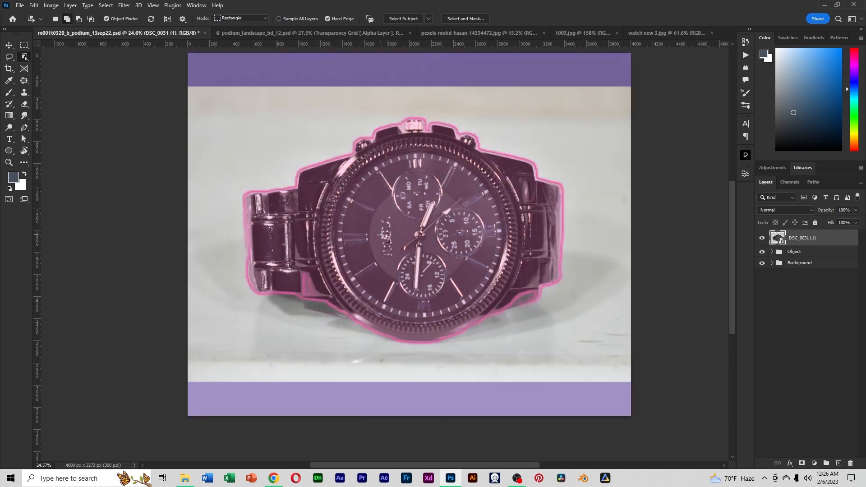
left_click_drag(385, 239, 385, 246)
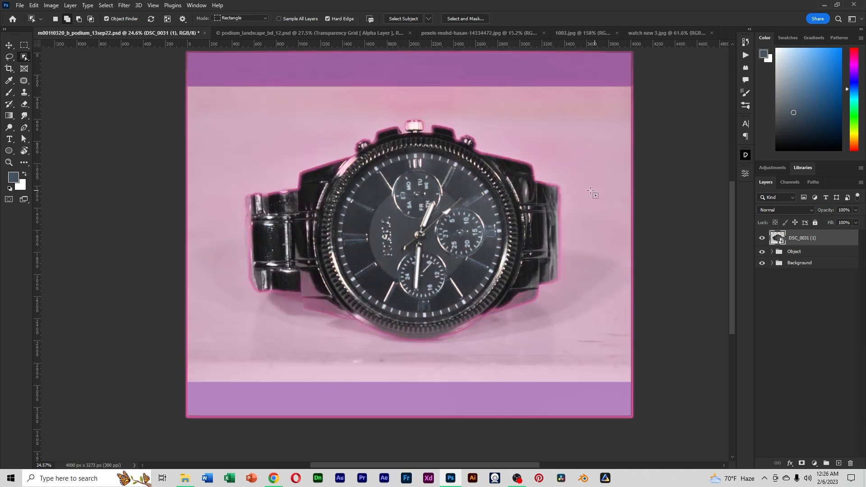
left_click(454, 217)
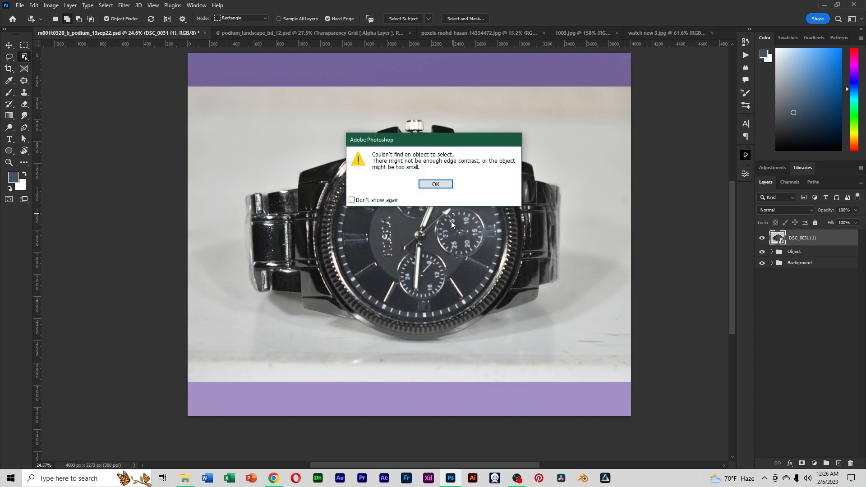
left_click(436, 184)
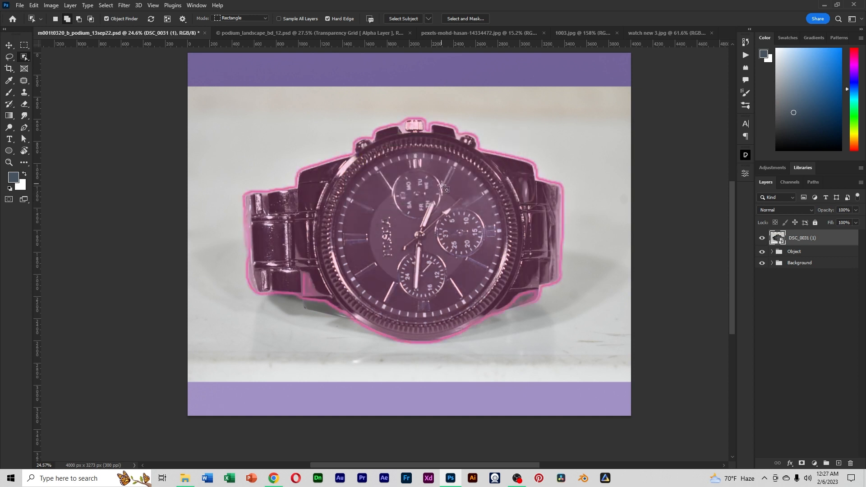
left_click(412, 19)
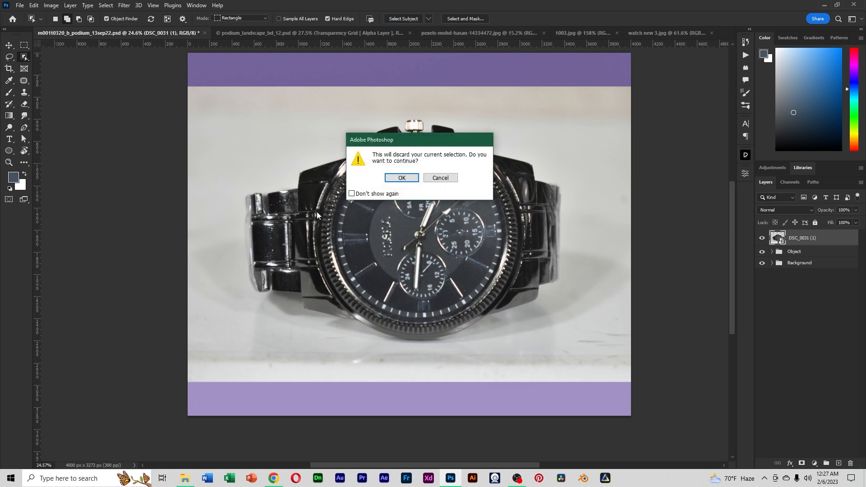
left_click(402, 179)
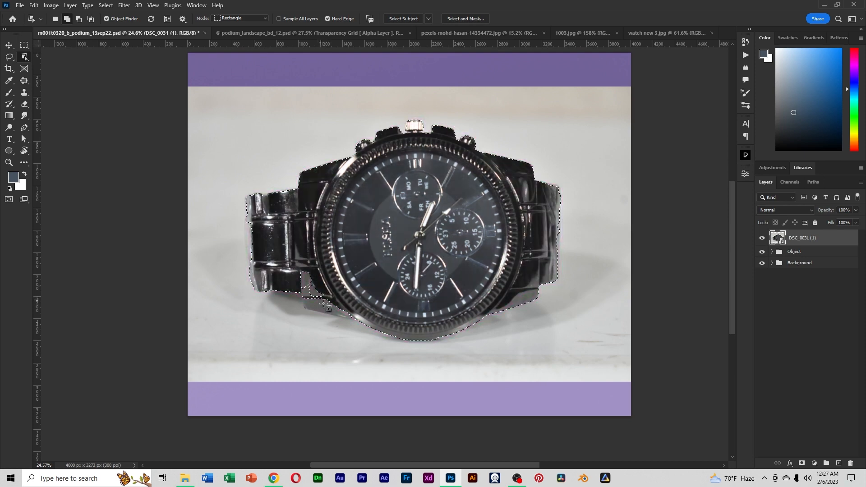
Add the missing lower-left strap lug to the watch selection with the Object Selection tool in Lasso mode.
left_click_drag(335, 298, 391, 301)
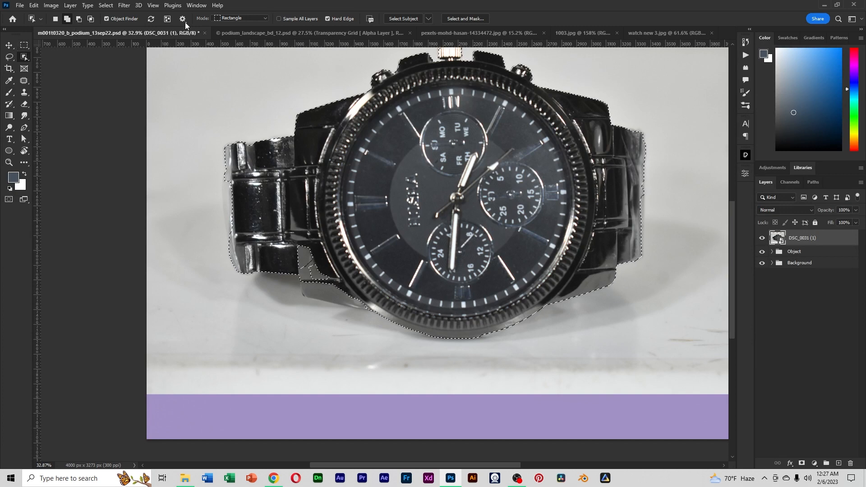
left_click(221, 19)
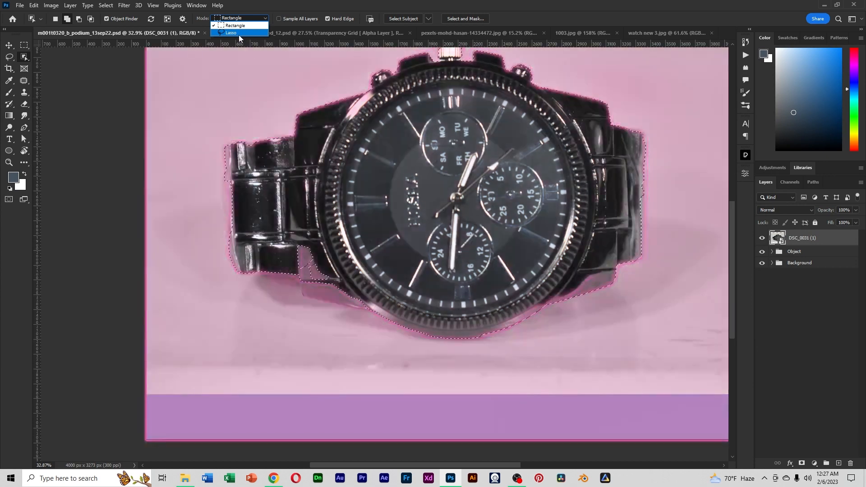
left_click(237, 33)
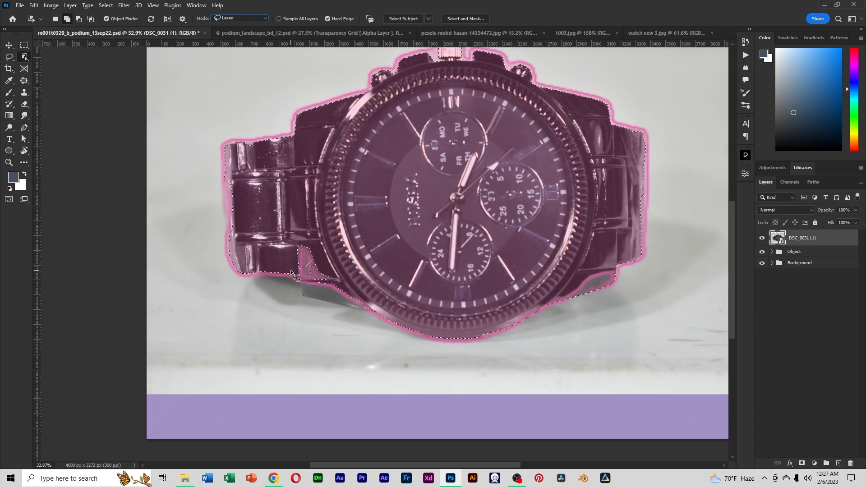
left_click_drag(292, 271, 295, 285)
mouse_move(351, 309)
left_mouse_down()
mouse_move(403, 302)
mouse_move(376, 264)
mouse_move(293, 242)
mouse_move(298, 273)
left_mouse_up()
left_click_drag(334, 301, 339, 310)
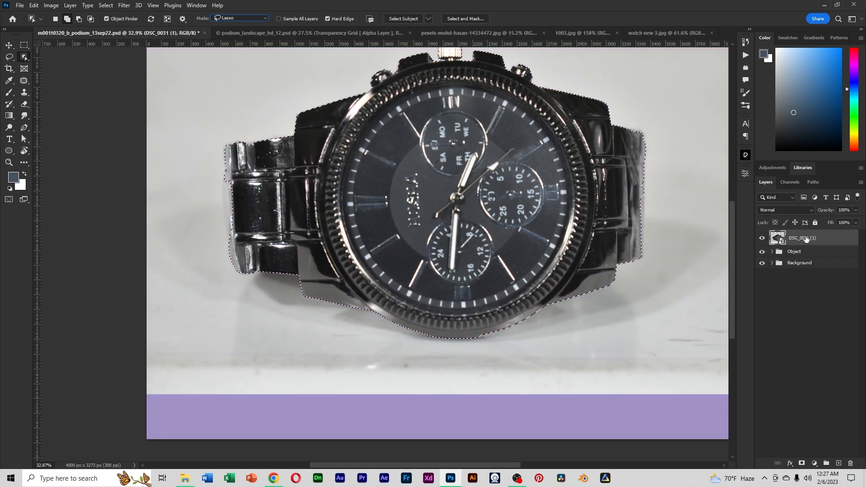
Add a layer mask from the selection to the DSC_0031 (1) layer and make its image thumbnail active.
left_click(802, 465)
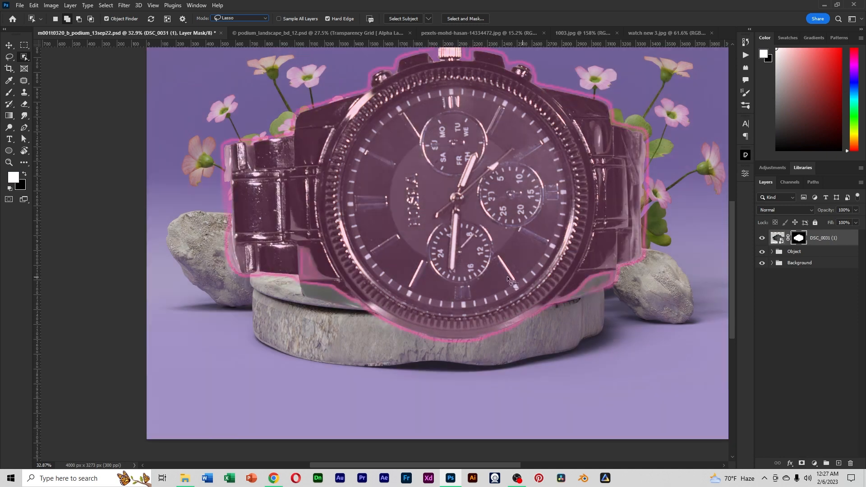
left_click_drag(674, 315, 653, 316)
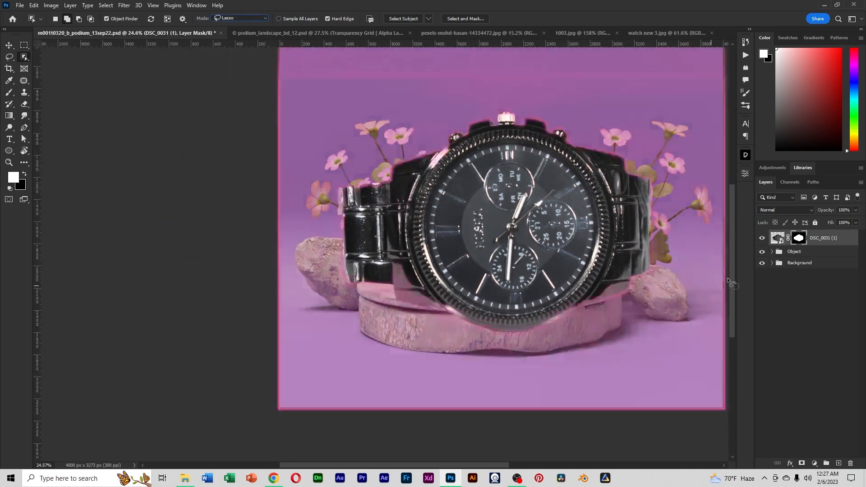
left_click(777, 238)
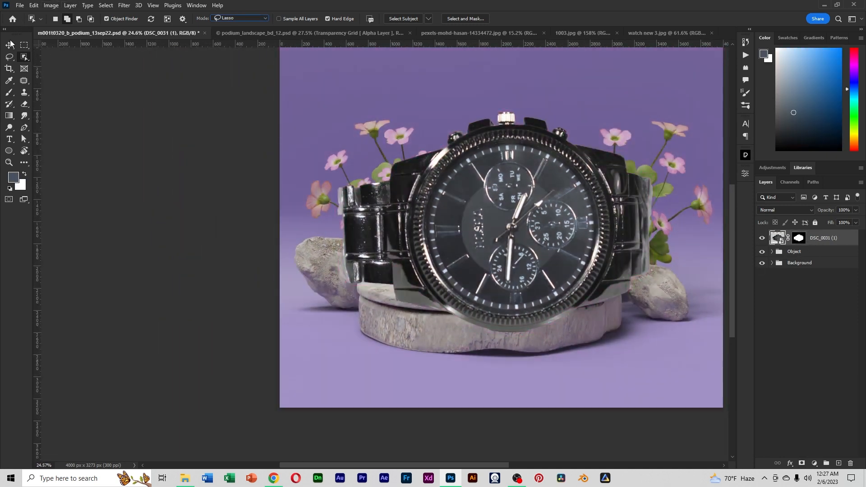
Scale the cut-out watch to 51.80% and position it standing on the middle of the stone podium.
left_click(10, 44)
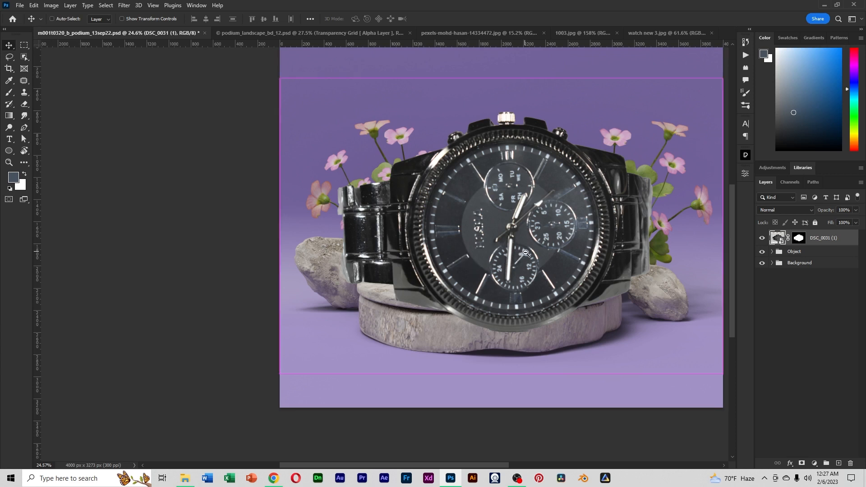
left_click_drag(526, 252, 476, 227)
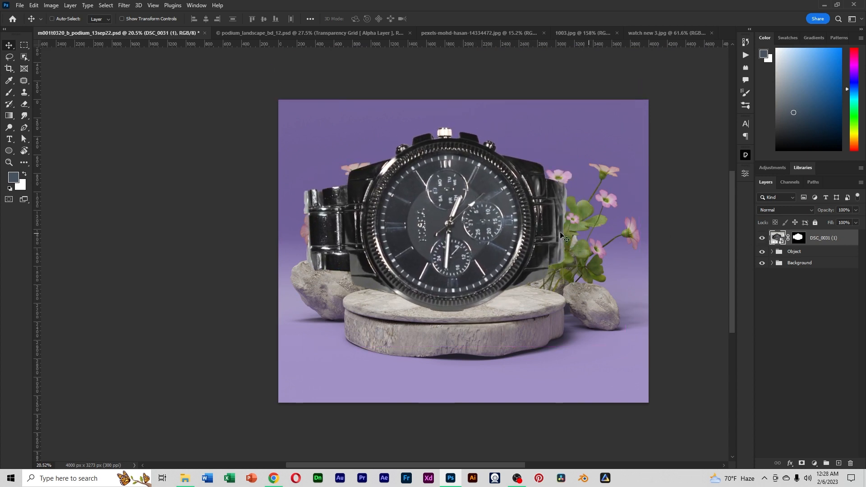
key("ctrl+t")
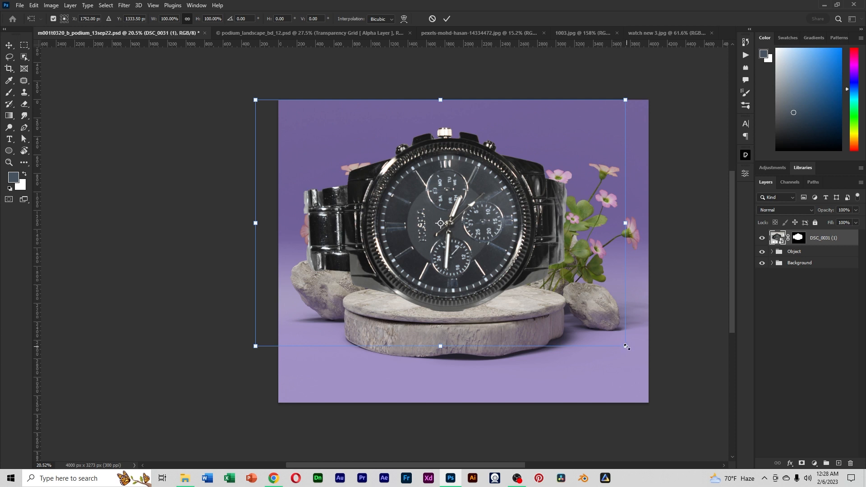
left_click_drag(627, 347, 503, 248)
left_click_drag(443, 180, 517, 246)
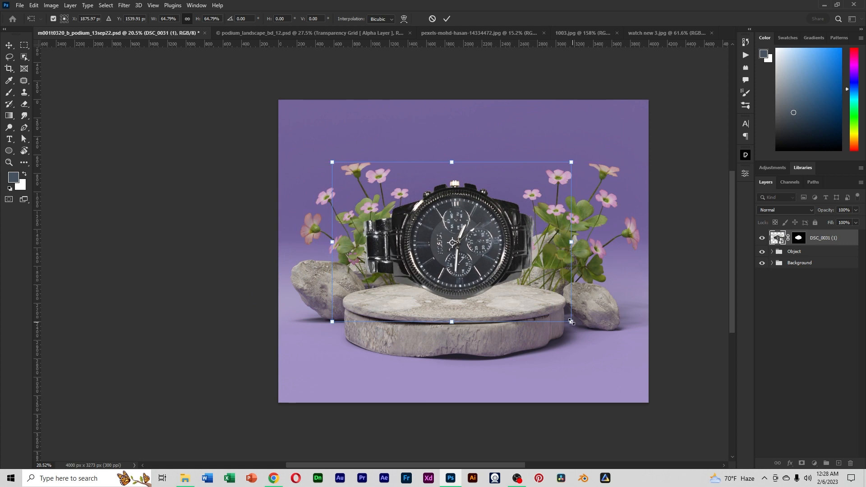
left_click_drag(572, 322, 558, 310)
left_click_drag(506, 252, 511, 267)
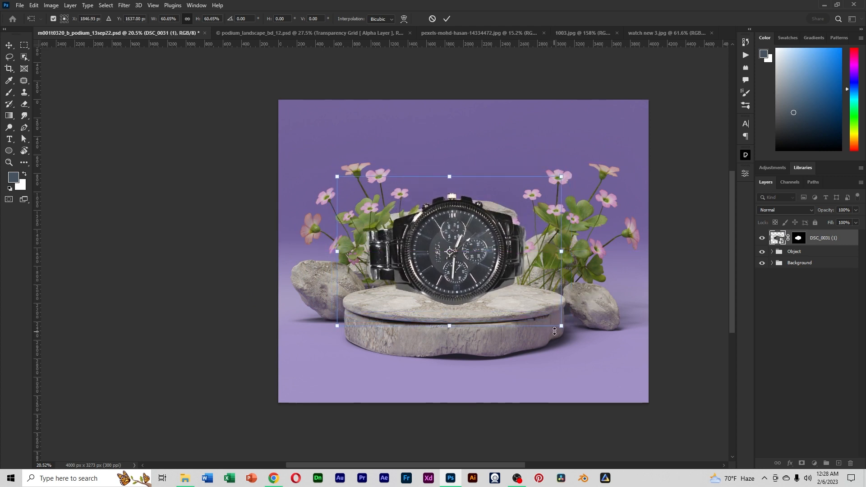
left_click_drag(562, 326, 529, 301)
left_click_drag(481, 244, 496, 264)
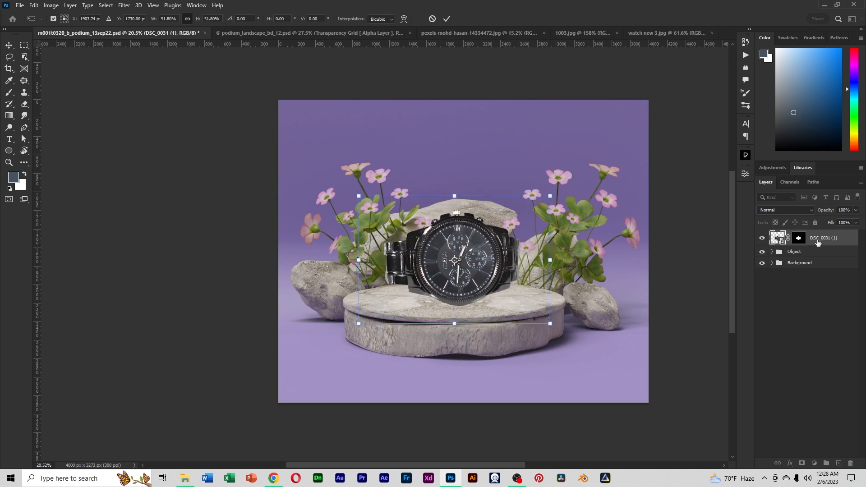
key("Return")
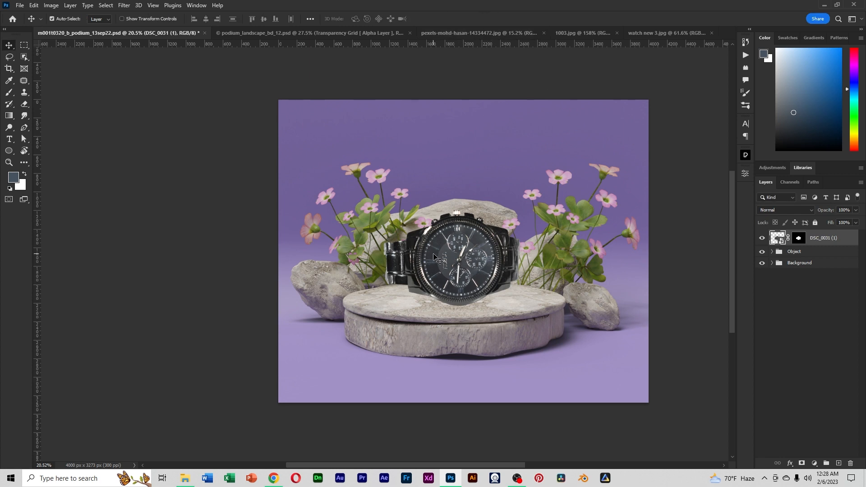
Set up the Brush tool on the DSC_0031 (1) layer mask with black as foreground, Normal mode and 100% flow.
key("ctrl+space")
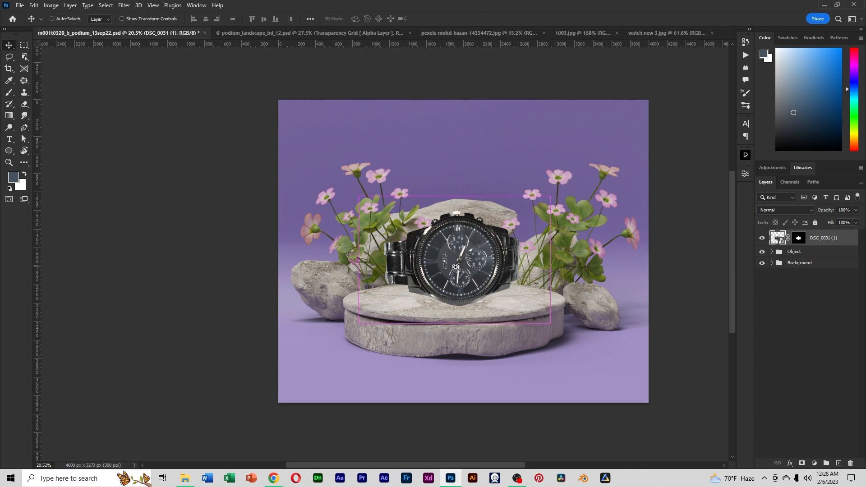
left_click(456, 267)
left_click(378, 267)
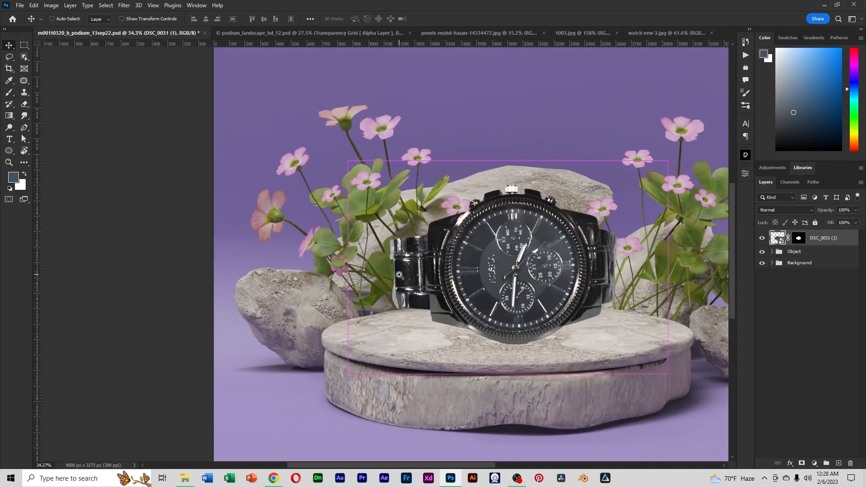
left_click(399, 275)
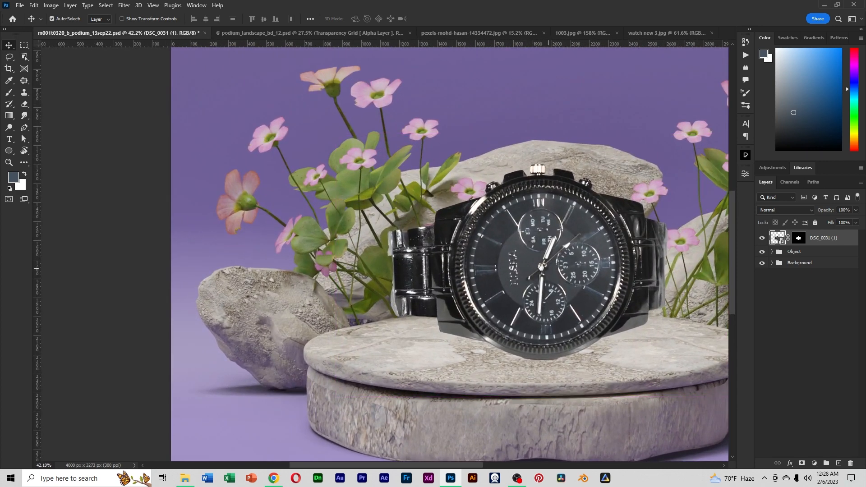
left_click_drag(541, 266, 477, 263)
mouse_move(351, 242)
left_mouse_down()
mouse_move(370, 247)
mouse_move(354, 231)
left_mouse_up()
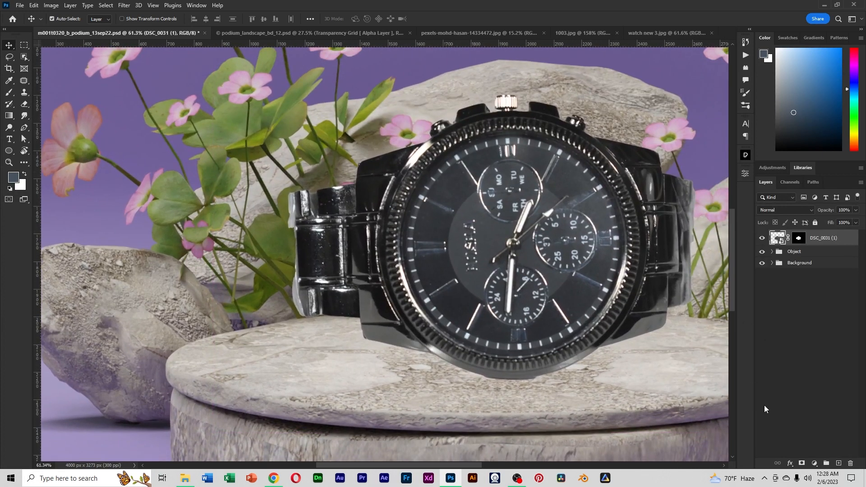
left_click(7, 93)
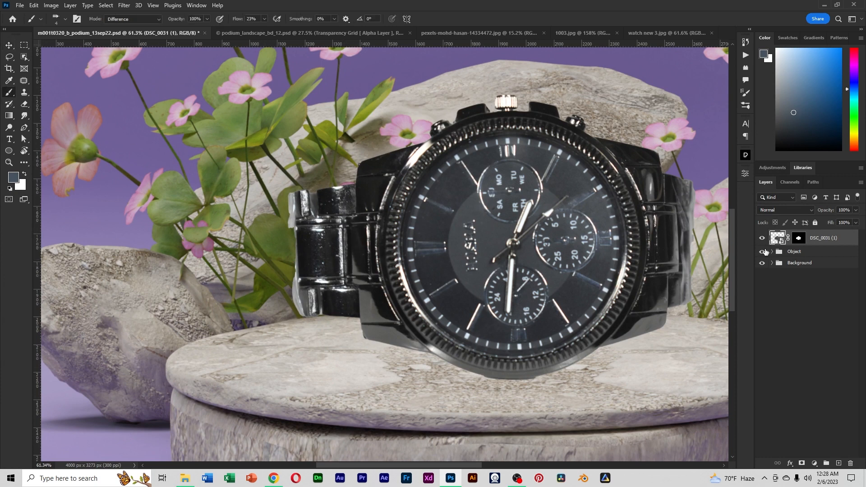
left_click(799, 239)
left_click_drag(365, 263, 396, 264)
left_click_drag(318, 258, 370, 281)
key("x")
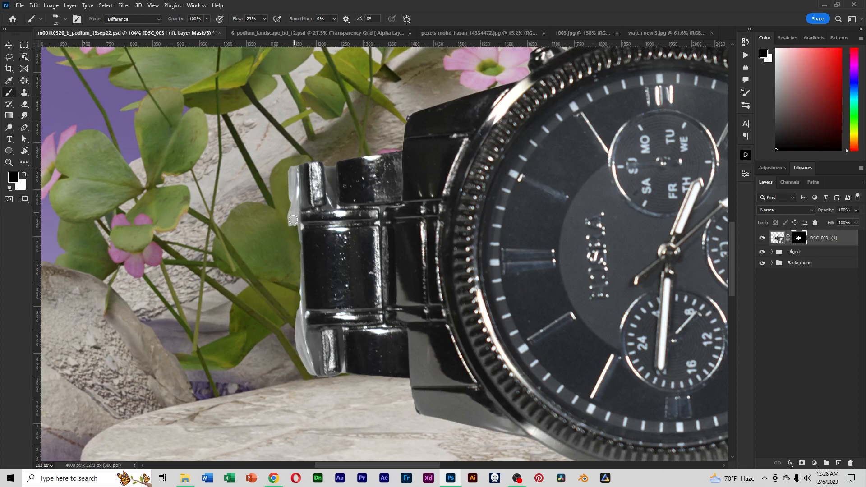
left_click_drag(232, 15, 236, 20)
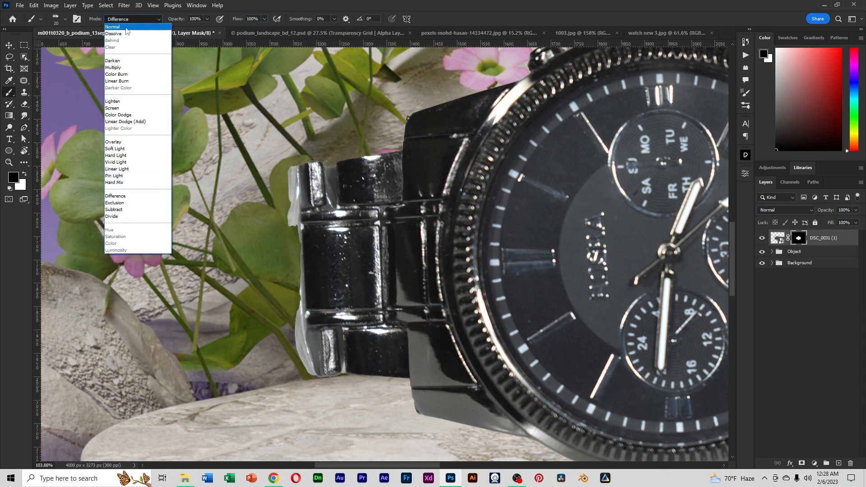
left_click(113, 27)
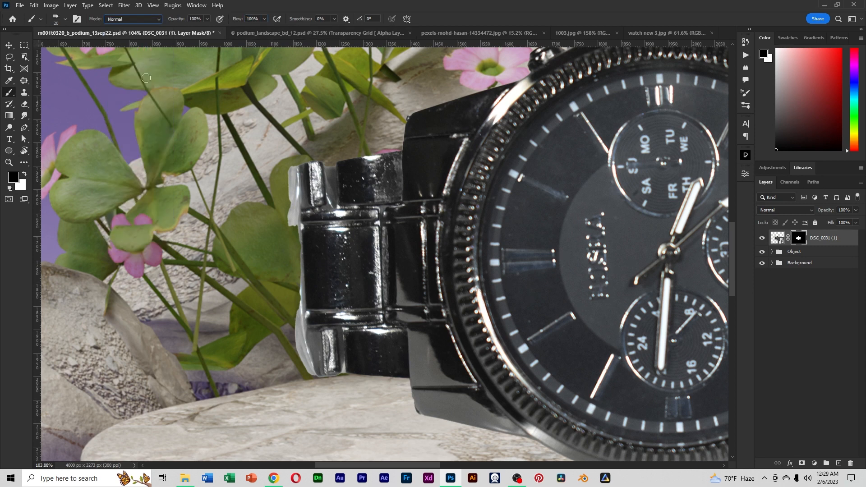
Try a brush stroke on the mask at the strap's left edge, and switch to the Soft Round brush from General Brushes.
mouse_move(289, 225)
left_mouse_down()
mouse_move(294, 201)
mouse_move(274, 189)
left_mouse_up()
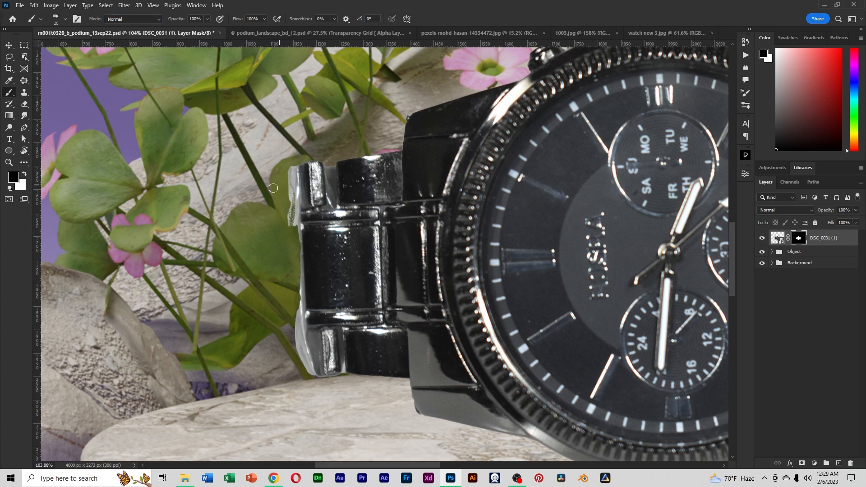
left_click(65, 18)
left_click_drag(112, 131, 115, 118)
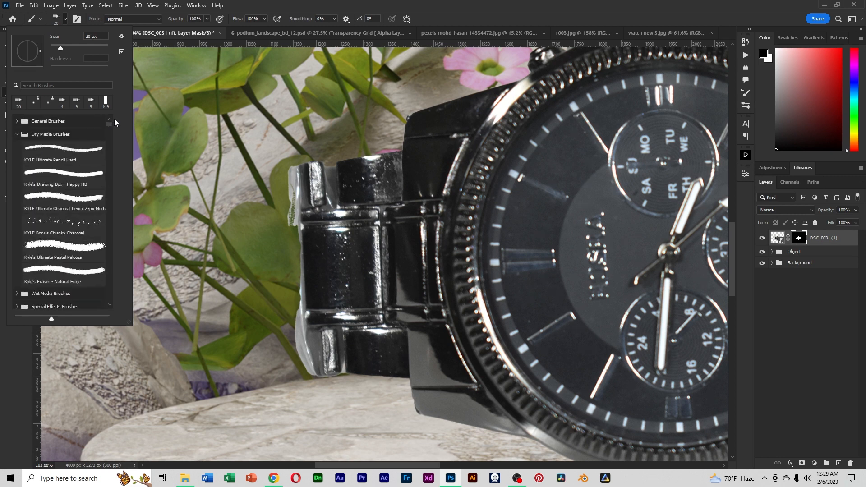
left_click(16, 121)
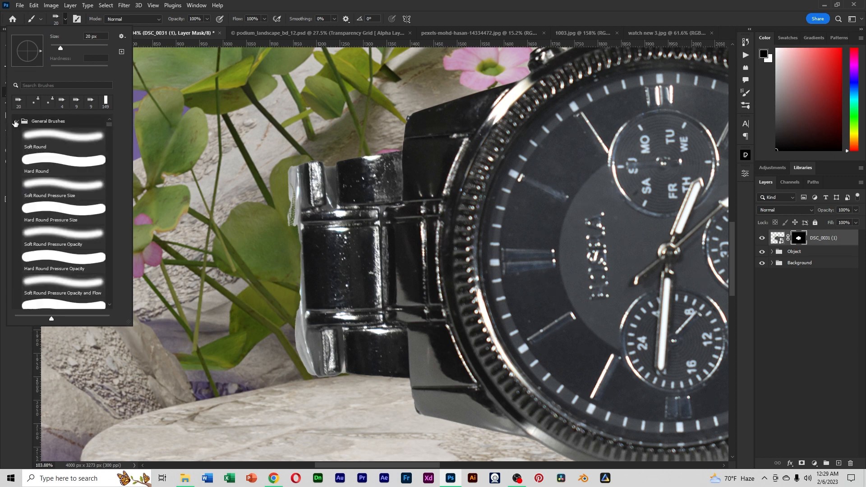
left_click(50, 146)
left_click(66, 19)
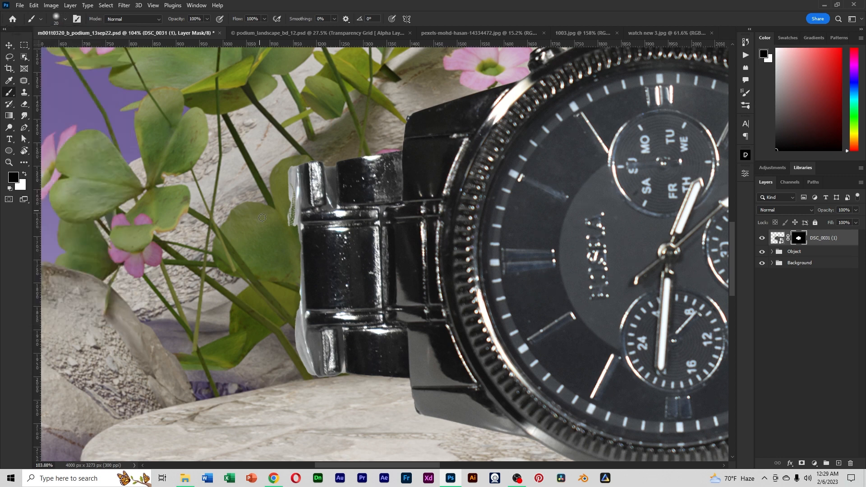
Paint black on the mask to hide the light background fringe along the outer left edge of the watch strap.
mouse_move(293, 224)
left_mouse_down()
mouse_move(297, 202)
mouse_move(294, 211)
mouse_move(293, 174)
left_mouse_up()
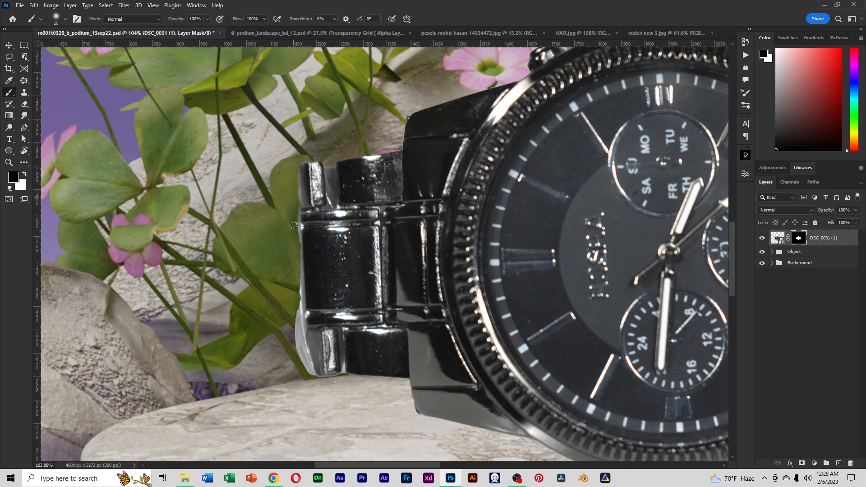
mouse_move(296, 305)
left_mouse_down()
mouse_move(320, 226)
mouse_move(319, 187)
mouse_move(334, 300)
mouse_move(317, 248)
left_mouse_up()
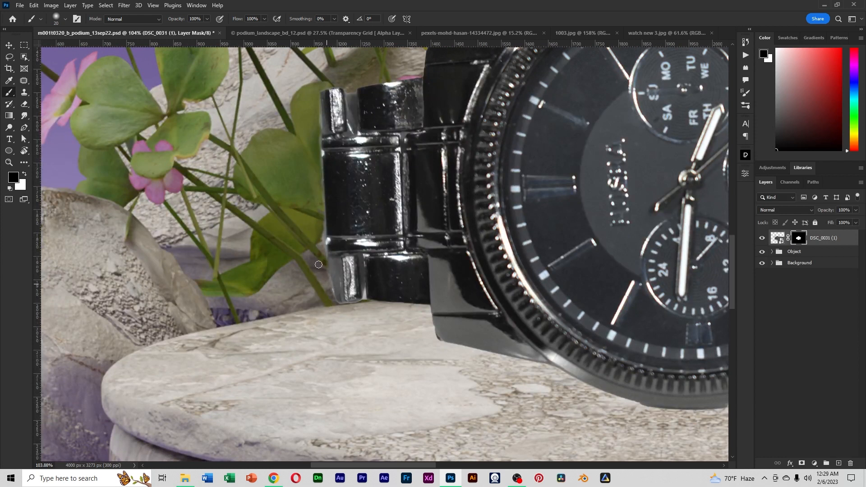
scroll(397, 280, "down", 5)
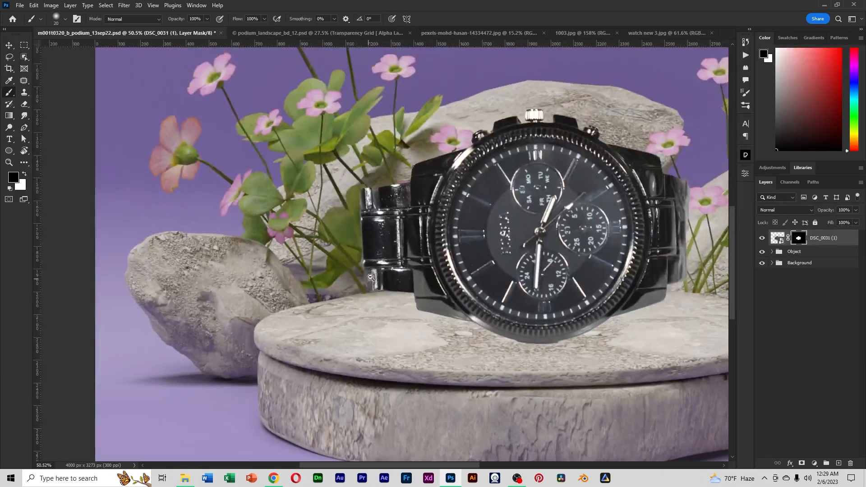
left_click_drag(397, 227, 394, 246)
left_click_drag(463, 249, 342, 221)
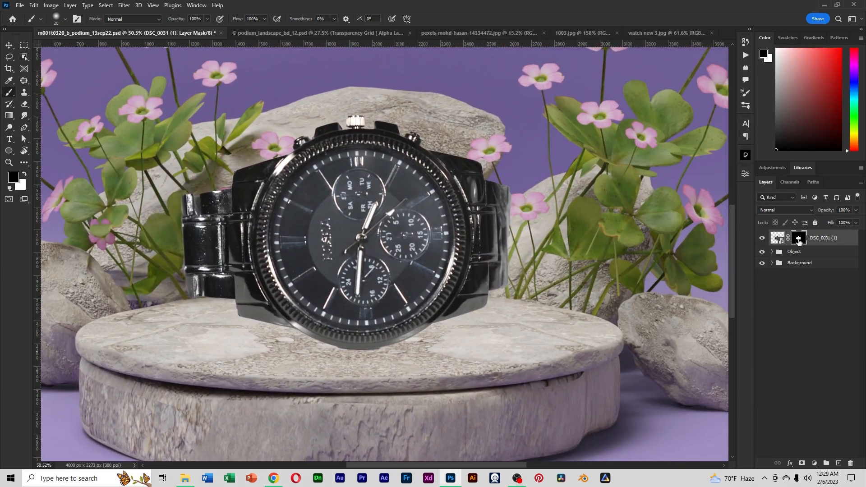
left_click_drag(391, 218, 399, 228)
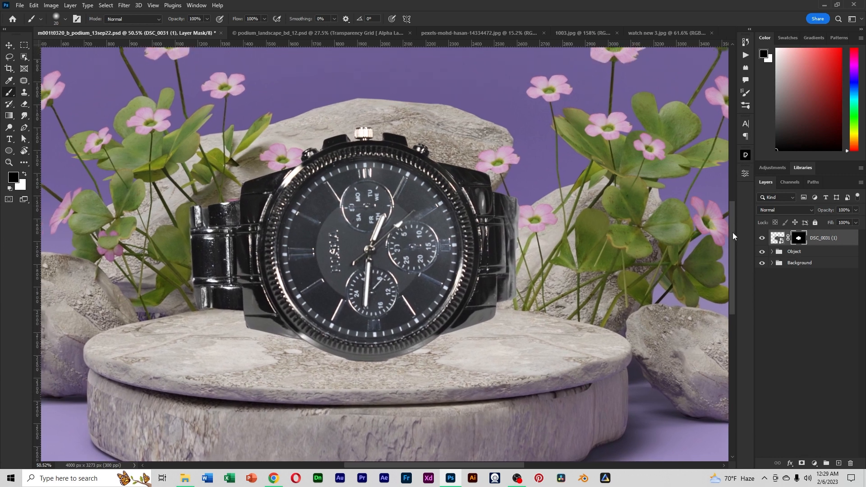
Open the Camera Raw Filter on the DSC_0031 (1) layer's image and set Exposure to +0.30, comparing before and after.
left_click(777, 238)
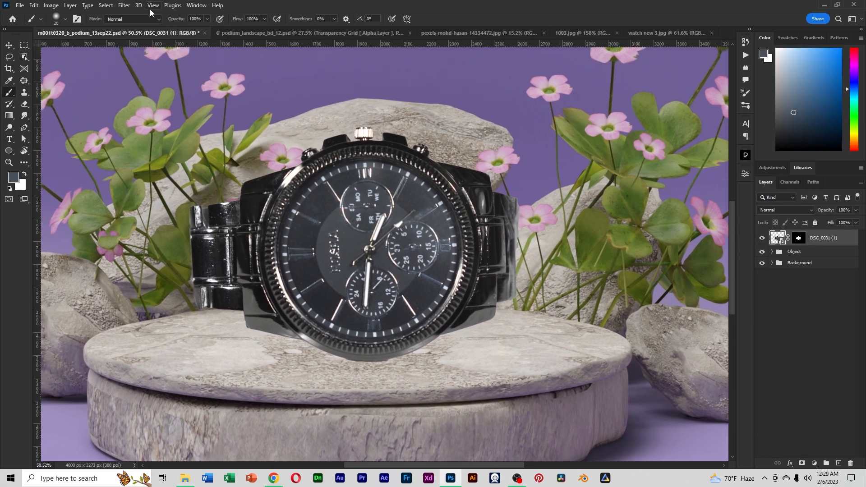
left_click(124, 6)
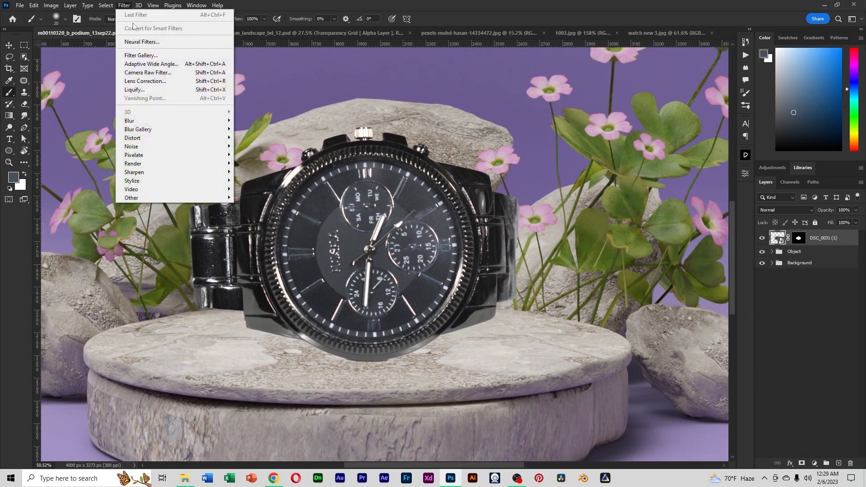
left_click(144, 73)
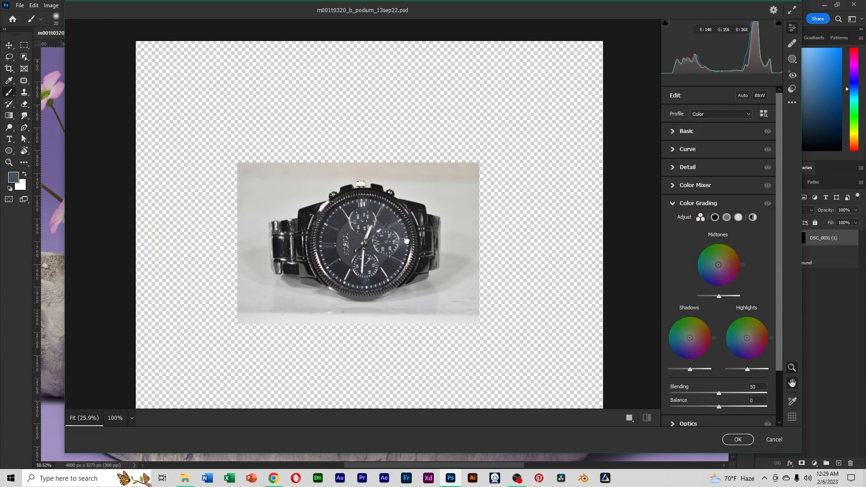
left_click(401, 243)
left_click(444, 205)
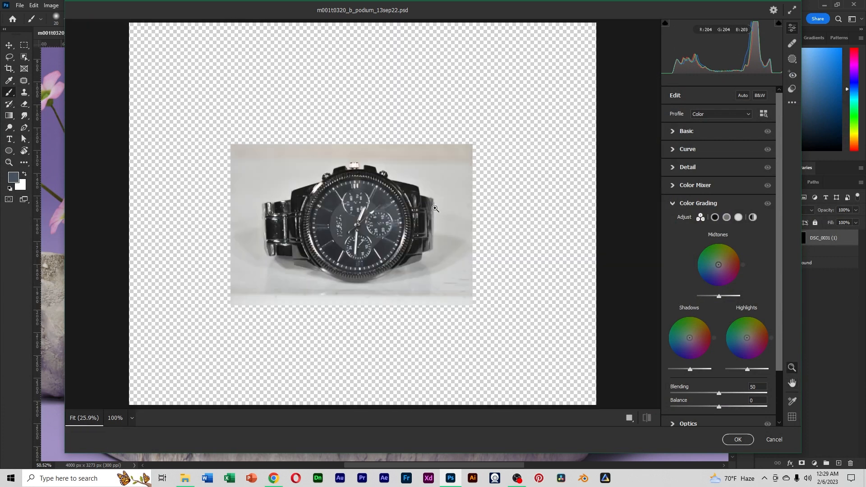
left_click(673, 132)
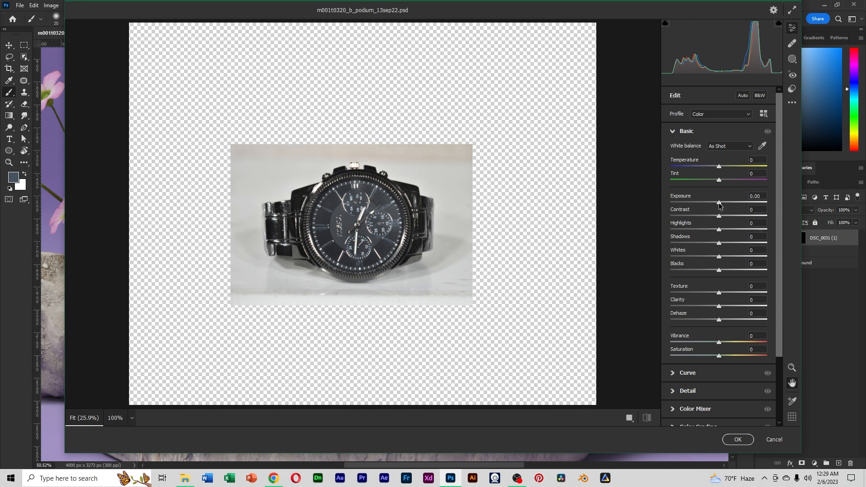
left_click_drag(719, 201, 722, 203)
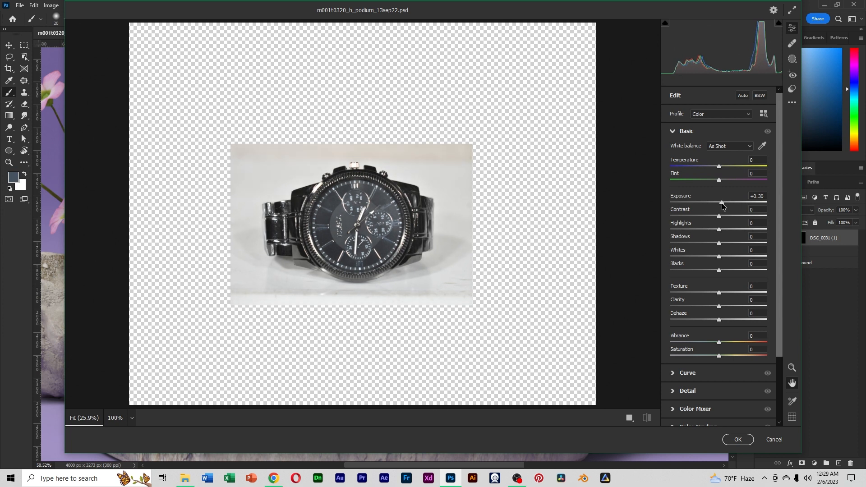
left_click(649, 418)
left_click(648, 419)
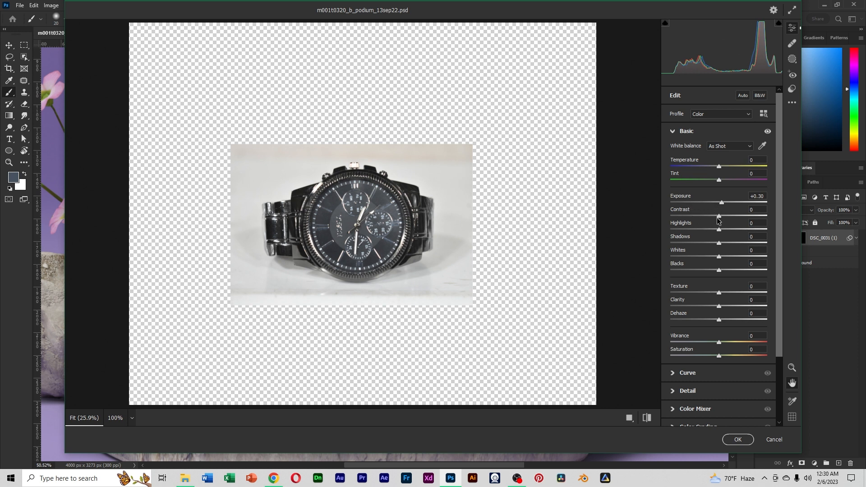
Set the watch's Contrast to +55, Texture to +37, Clarity to +19 and Vibrance to +21, comparing with the default settings.
left_click_drag(719, 215, 745, 227)
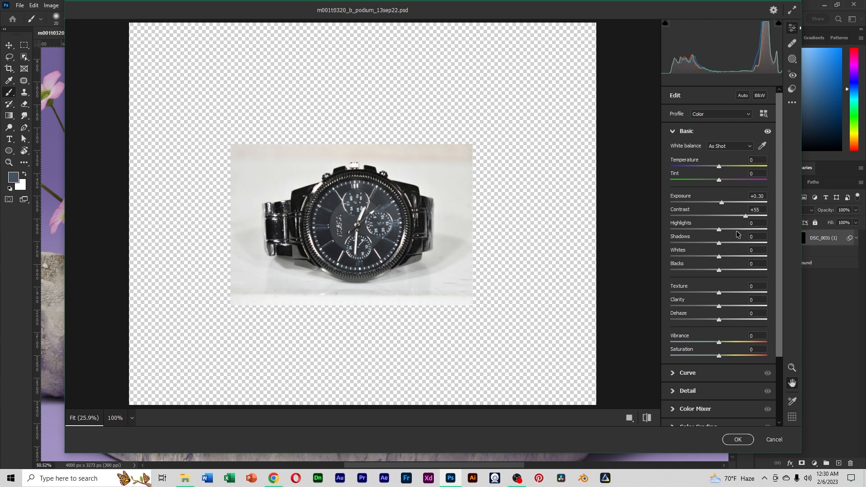
left_click_drag(721, 305, 738, 297)
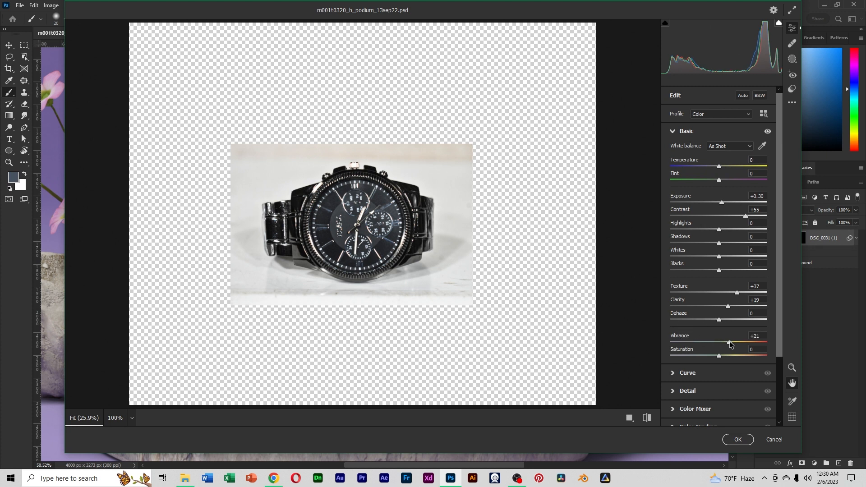
left_click(731, 342)
left_click(689, 131)
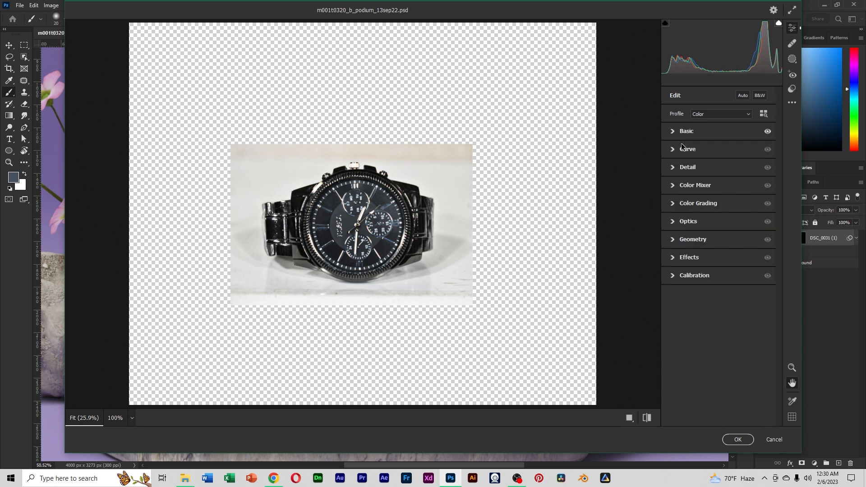
left_click(648, 419)
left_click(649, 420)
Set the watch's Noise Reduction to 49 and Sharpening to 60 in the Detail settings, checking the effect at 100%.
left_click(674, 169)
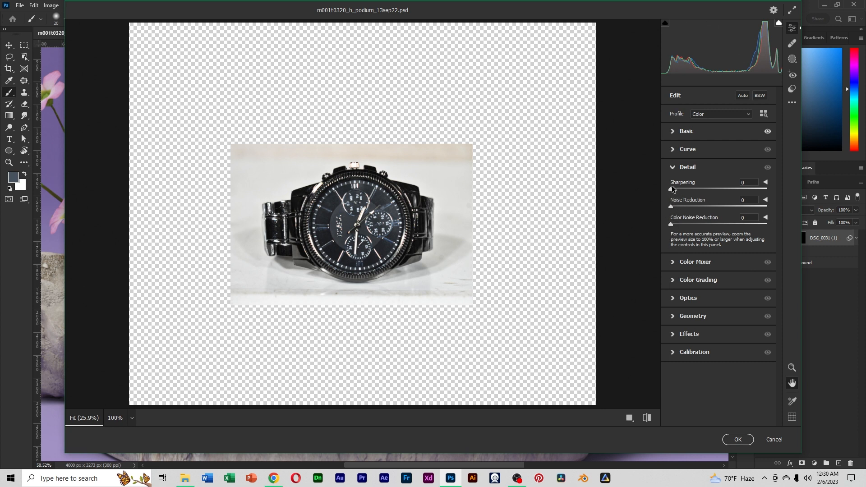
left_click_drag(672, 189, 719, 222)
left_click(372, 215)
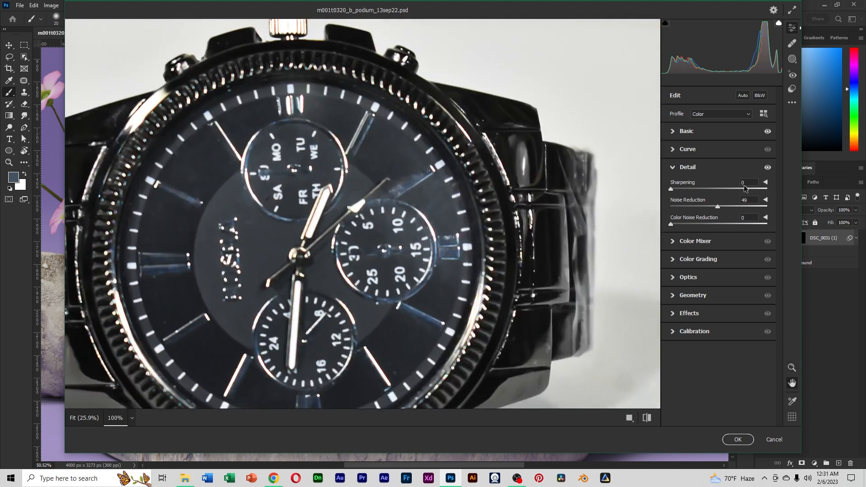
left_click(767, 168)
left_click(767, 168)
left_click_drag(685, 193, 710, 197)
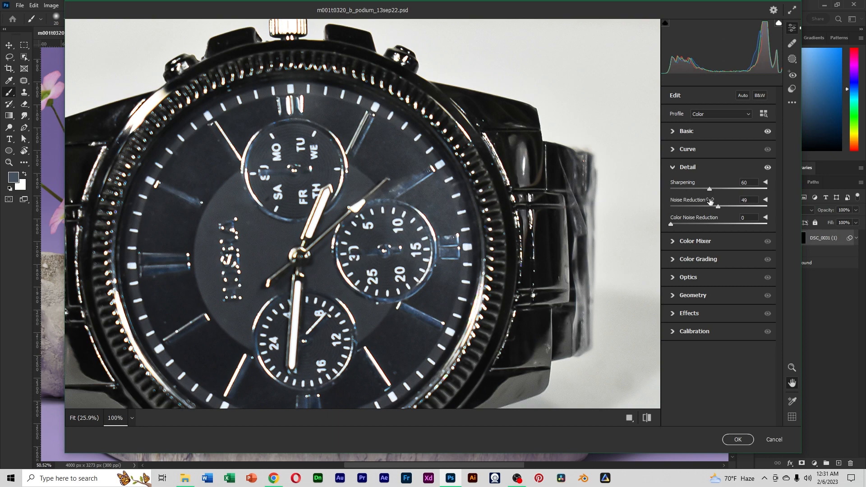
Compare the whole adjusted watch photo with the default settings and apply the Camera Raw Filter to the layer.
key("z")
left_click(454, 217)
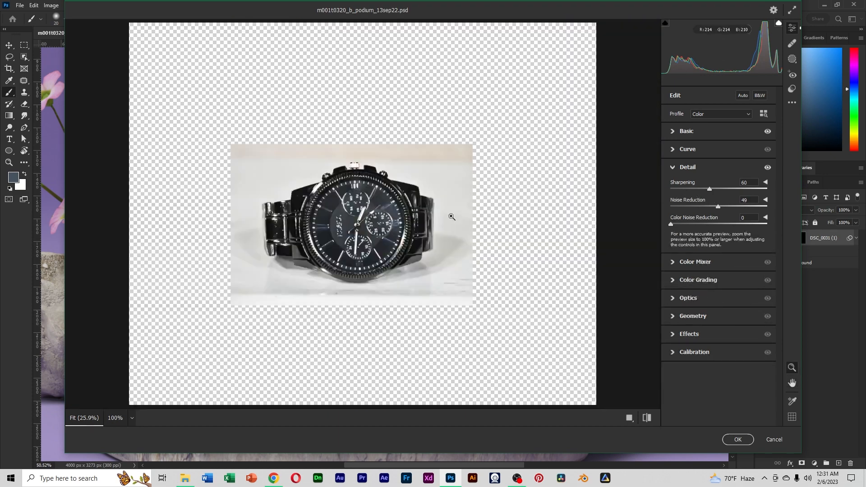
left_click(447, 222)
left_click(472, 245)
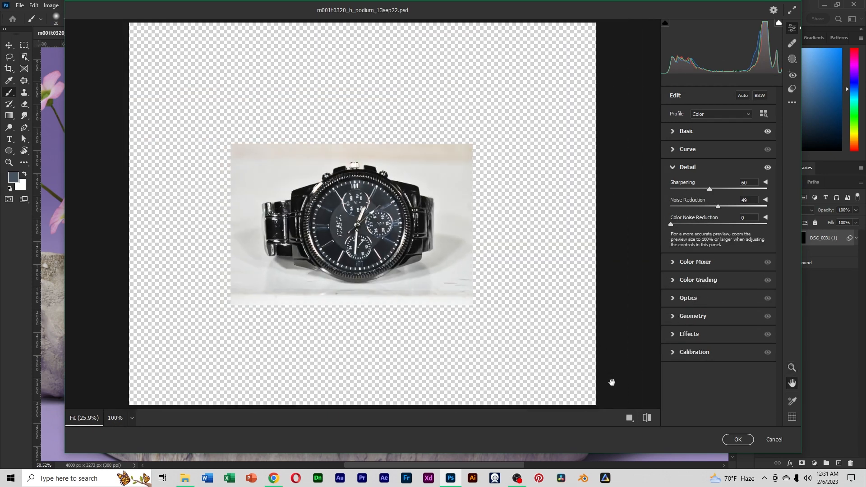
left_click(647, 418)
left_click(648, 418)
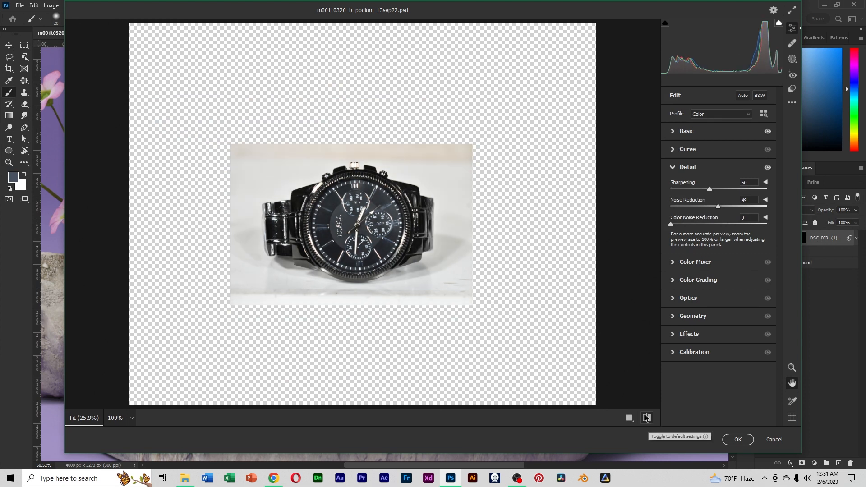
left_click(739, 440)
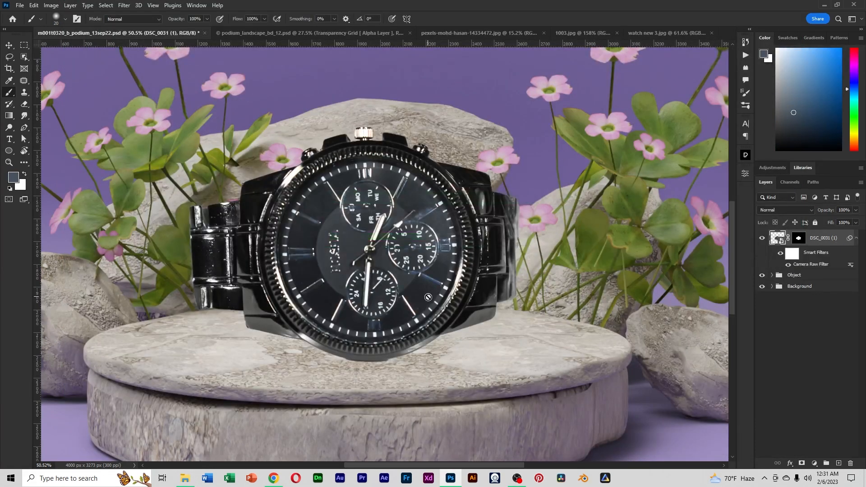
left_click_drag(498, 322, 469, 319)
left_click_drag(468, 286, 459, 301)
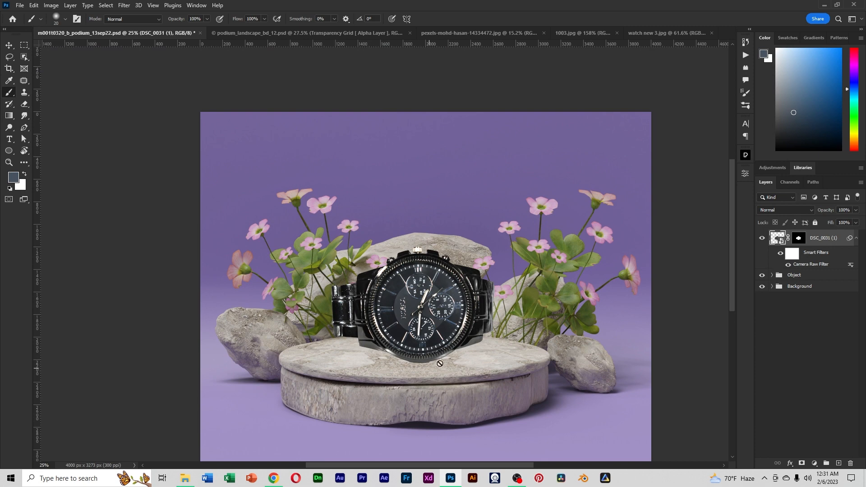
Compare the watch cutout with its layer mask disabled and enabled, checking the edges up close.
scroll(424, 331, "up", 3)
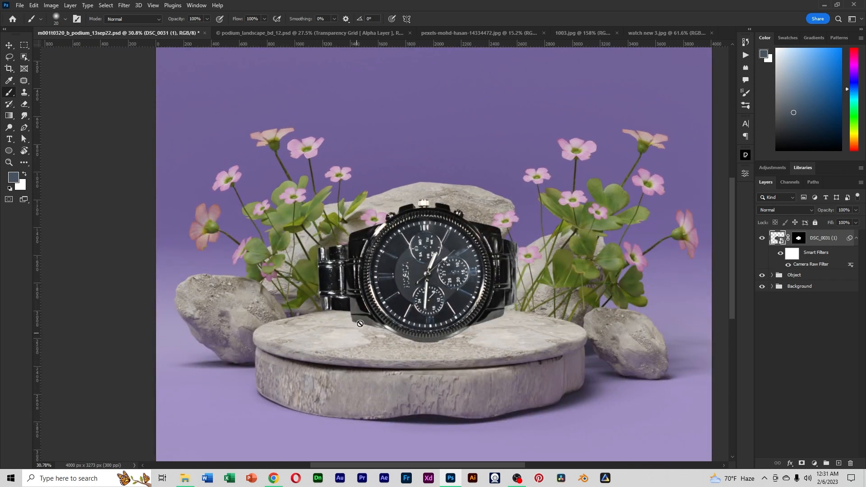
scroll(370, 325, "up", 4)
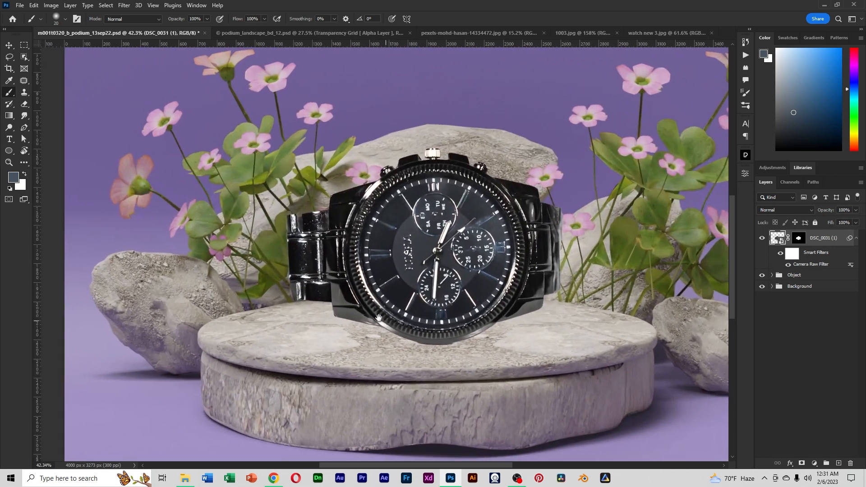
left_click(798, 239, "shift")
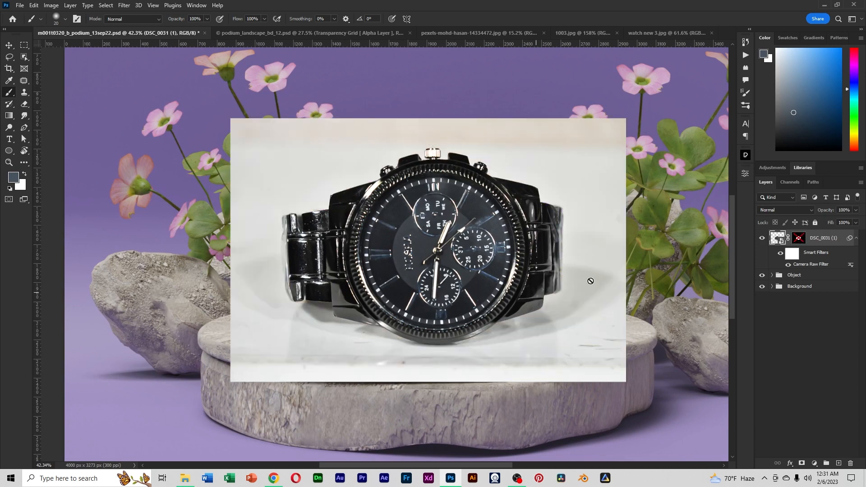
left_click(799, 240, "shift")
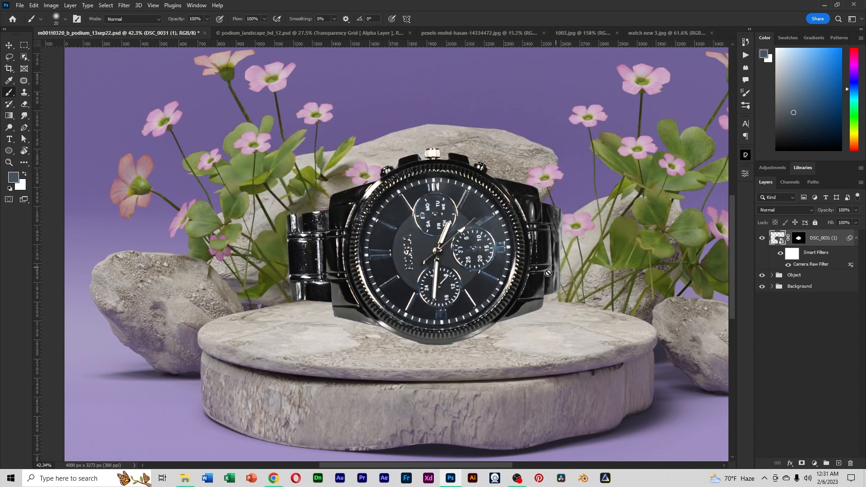
scroll(519, 300, "down", 1)
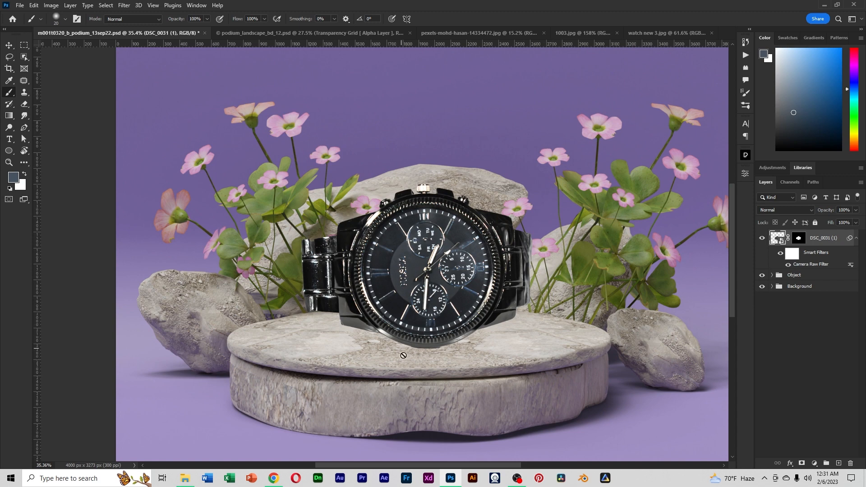
Add a blank layer directly below the DSC_0031 (1) layer and rename the DSC_0031 (1) layer as watch.
left_click(856, 238)
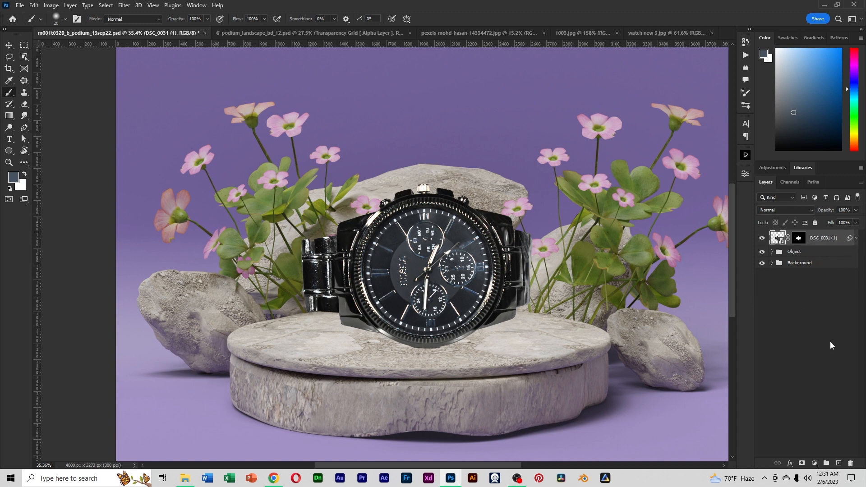
left_click(840, 464)
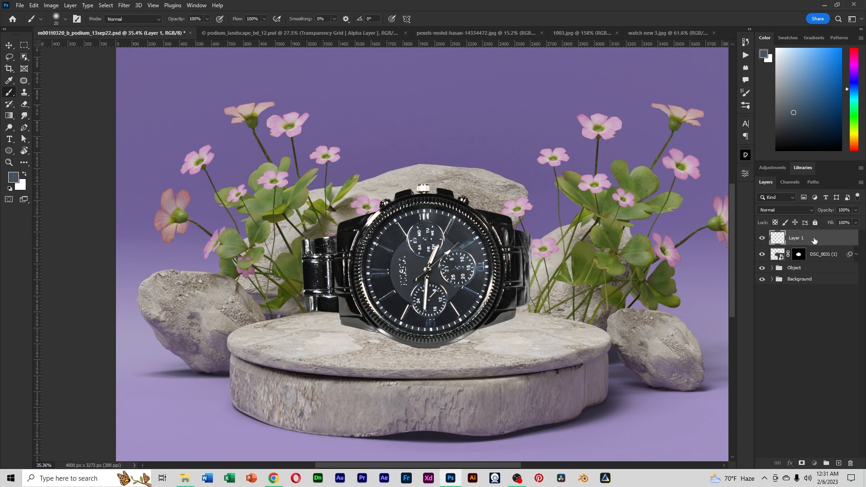
left_click_drag(814, 239, 811, 260)
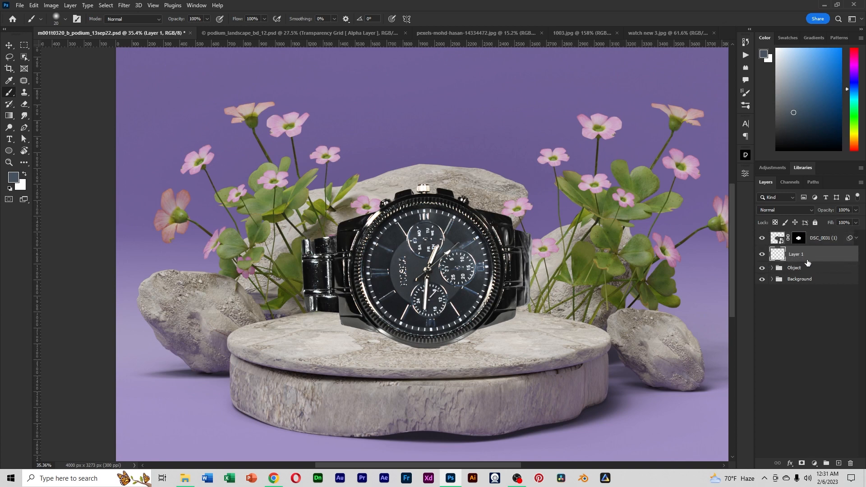
double_click(824, 240)
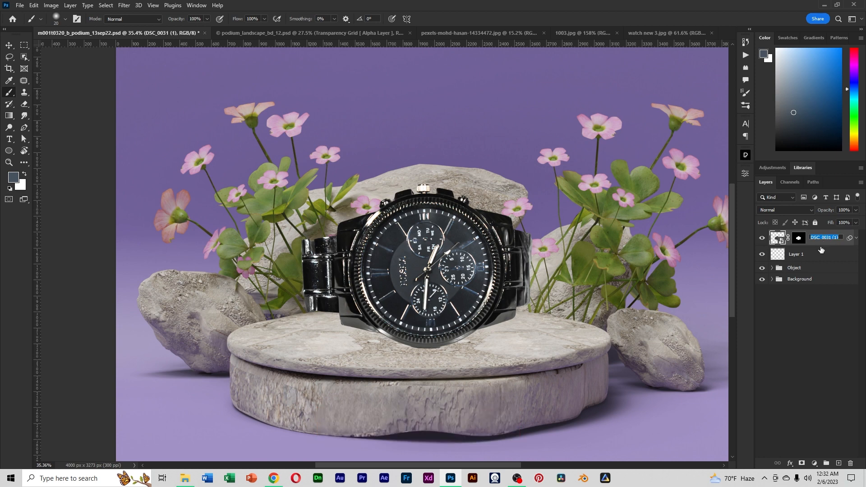
type("watch")
left_click(813, 244)
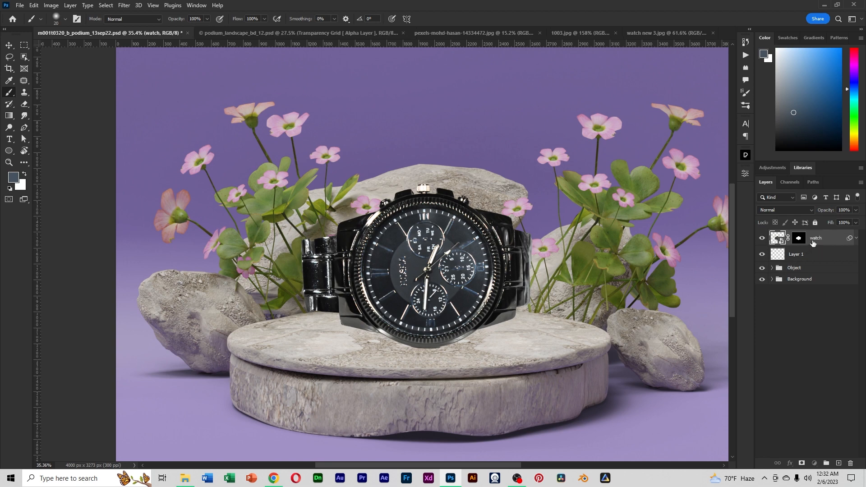
Paint a single soft black dab behind the watch on Layer 1 with a 1200 px brush for the shadow.
left_click(797, 256)
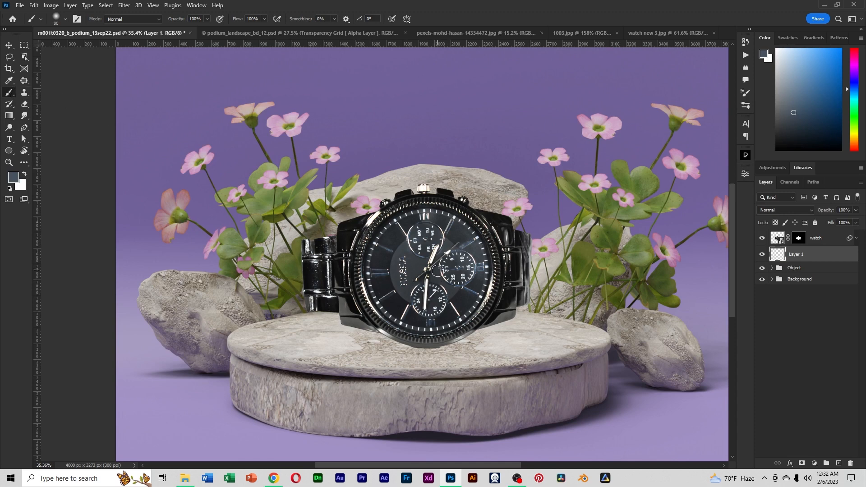
key("bracketright")
key("bracketright")
key("bracketright")
key("bracketright")
key("bracketright")
key("bracketright")
key("bracketright")
key("bracketright")
key("bracketright")
key("bracketright")
key("bracketright")
key("bracketright")
key("bracketright")
key("bracketright")
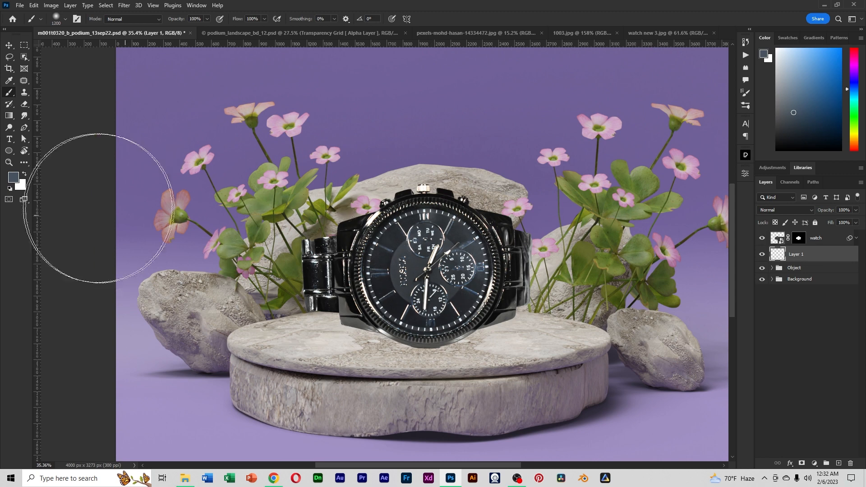
left_click(13, 177)
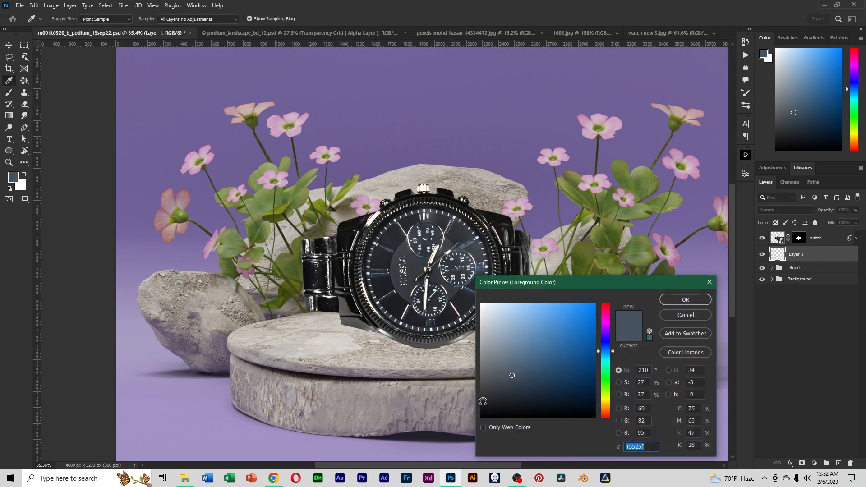
left_click_drag(483, 401, 470, 416)
left_click(694, 303)
key("b")
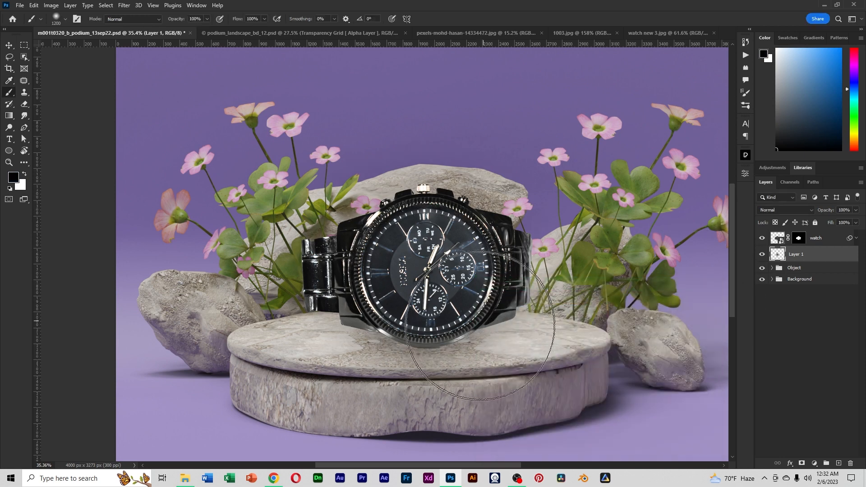
scroll(496, 306, "down", 3)
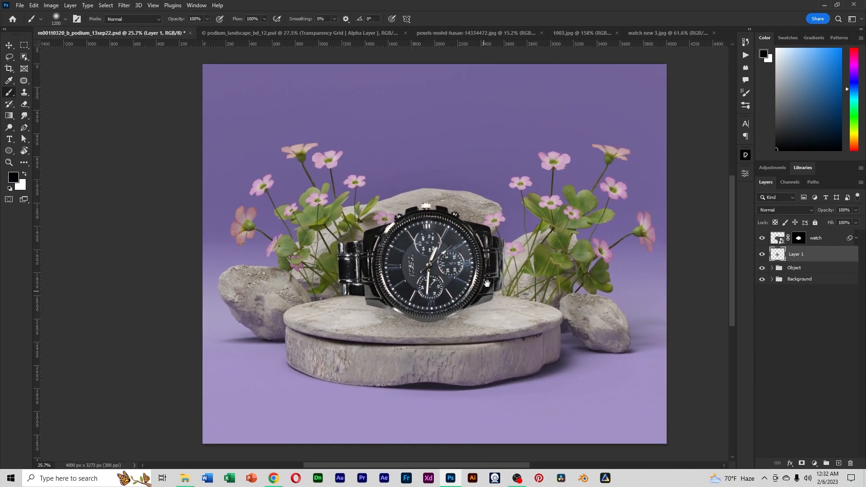
left_click(762, 238)
left_click(762, 238)
Free-transform the black dab to about 192% width and 13% height, placing it as a flat shadow under the watch on the podium.
key("ctrl+t")
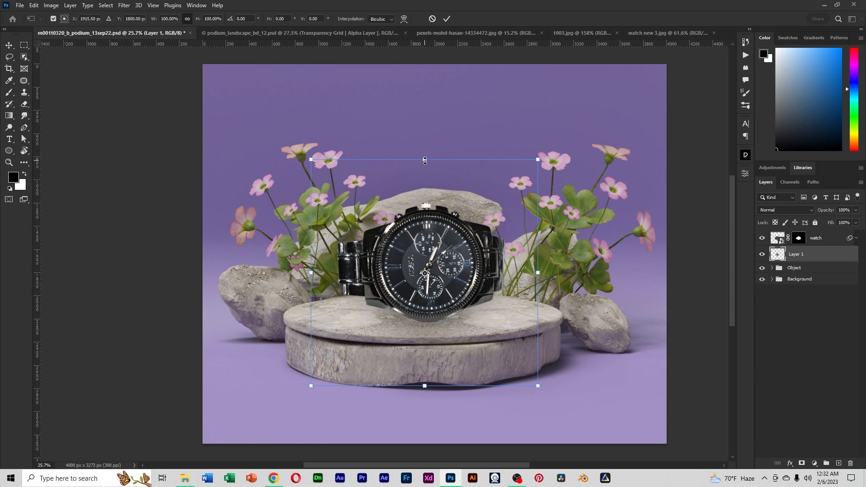
left_click_drag(425, 161, 432, 366)
left_click_drag(539, 376, 658, 358)
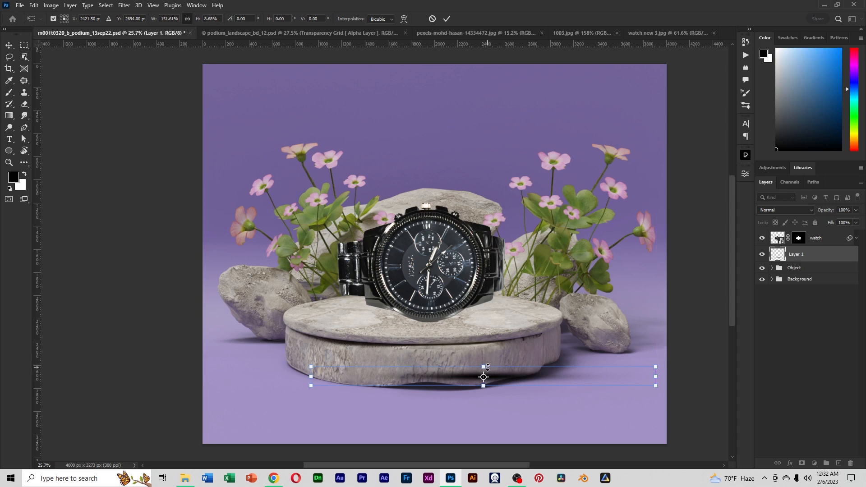
left_click_drag(488, 367, 453, 323)
left_click_drag(661, 320, 648, 321)
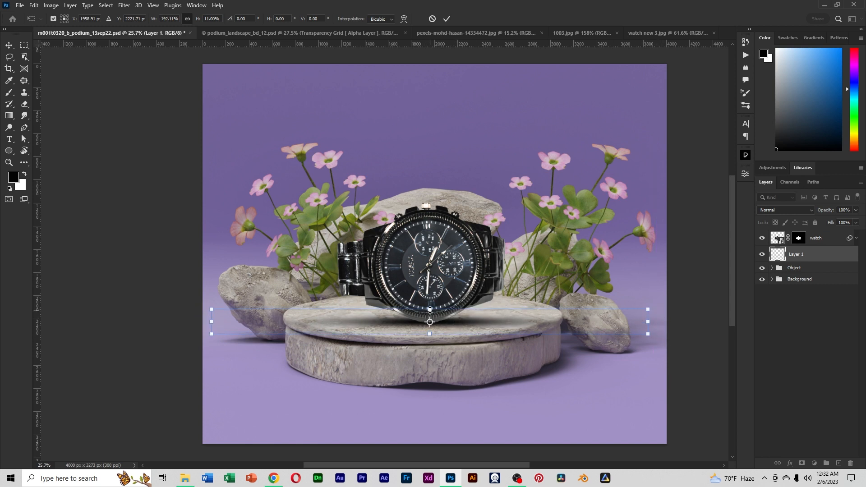
left_click_drag(430, 310, 442, 325)
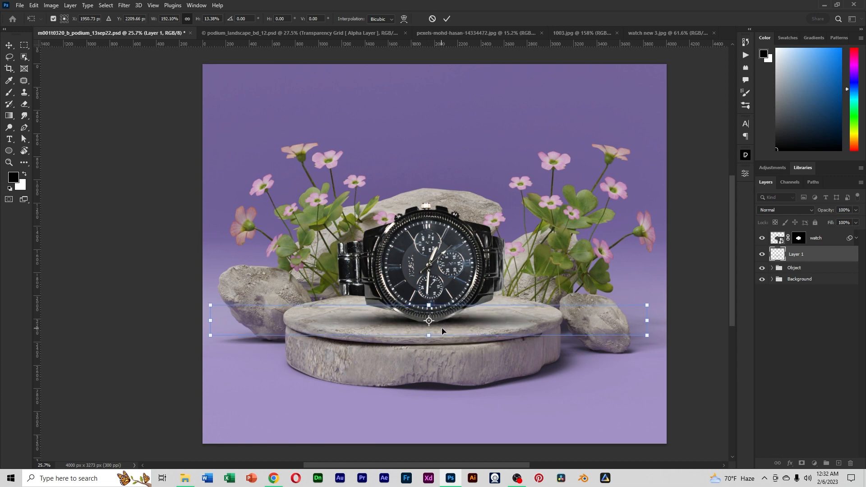
key("Return")
key("b")
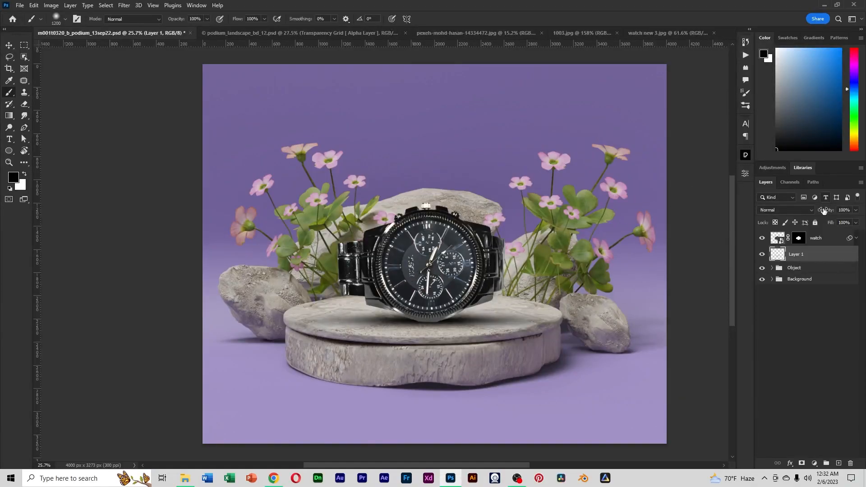
Set the Layer 1 shadow's opacity to 30%, and duplicate it as a second shadow with 50% opacity.
mouse_move(826, 212)
left_mouse_down()
mouse_move(572, 241)
mouse_move(582, 241)
left_mouse_up()
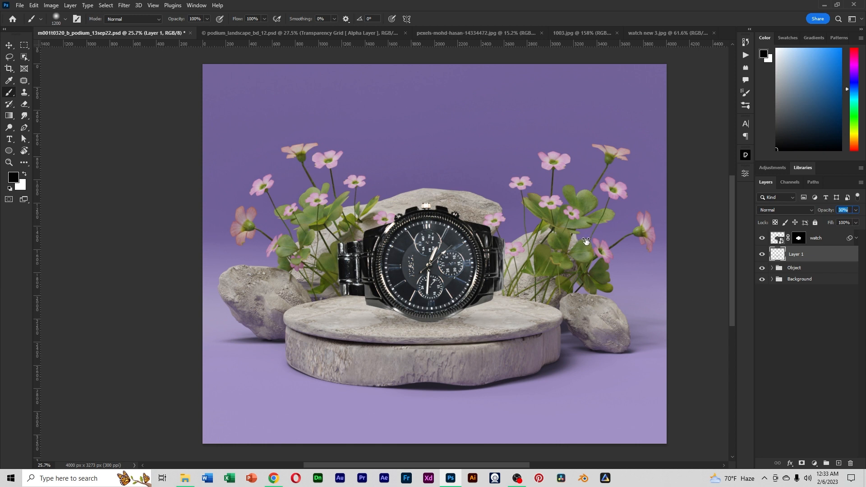
left_click_drag(585, 241, 583, 240)
key("ctrl+j")
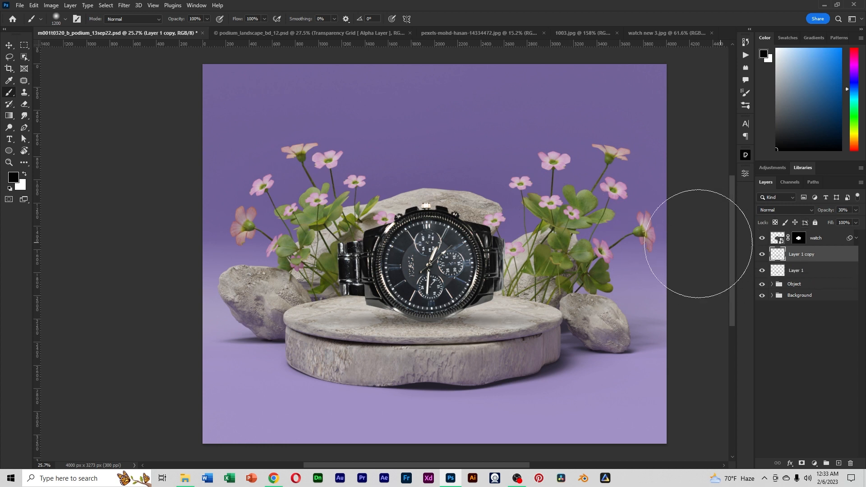
left_click_drag(828, 214, 833, 213)
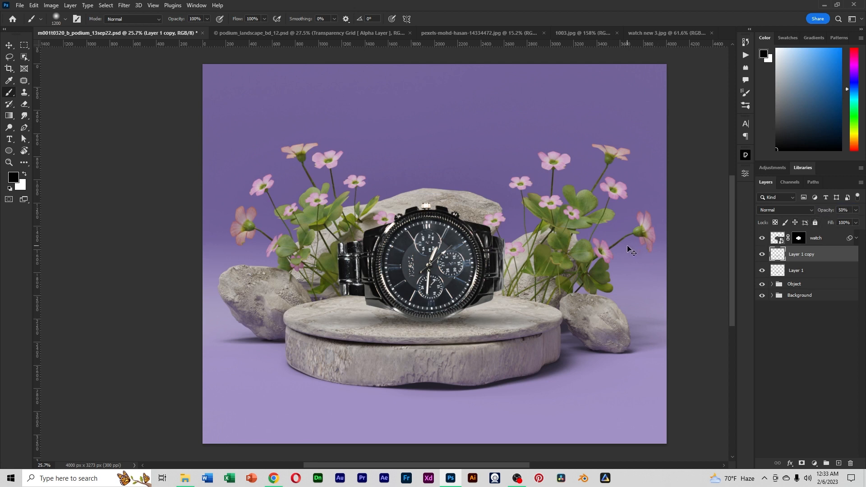
Narrow the duplicated shadow symmetrically about the watch's base to roughly half its width.
key("ctrl+t")
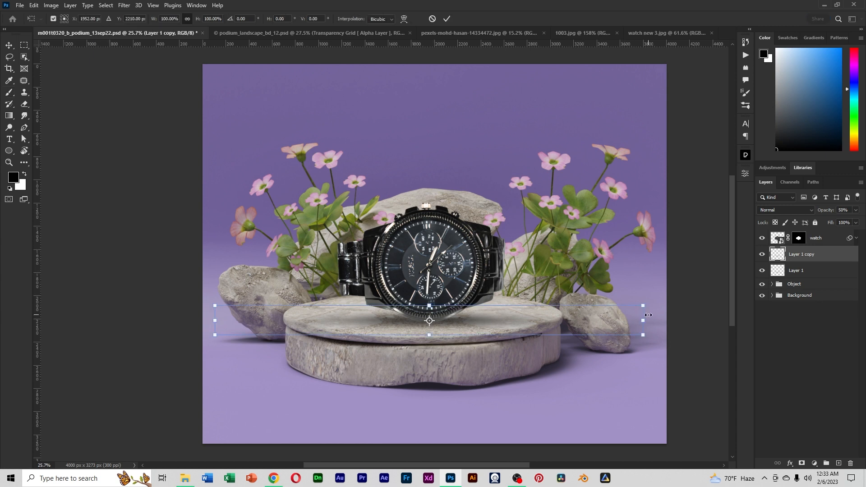
left_click_drag(644, 322, 543, 318)
mouse_move(429, 321)
left_mouse_down()
mouse_move(424, 308)
mouse_move(431, 311)
left_mouse_up()
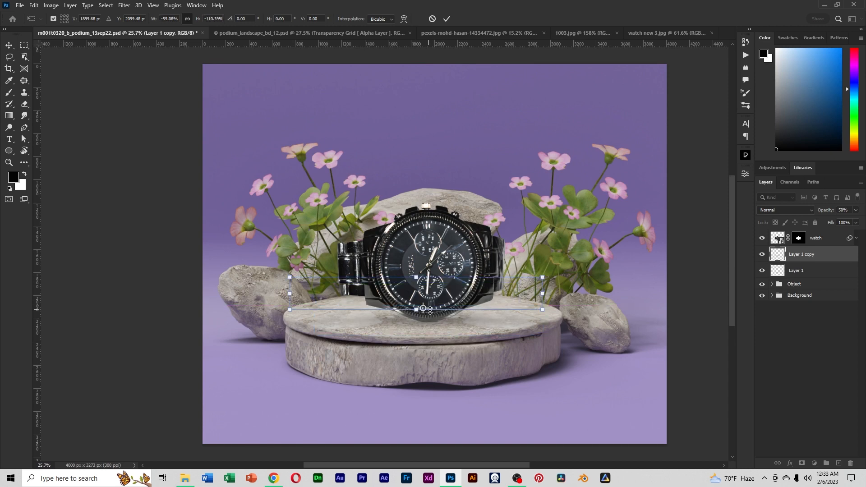
key("ctrl+z")
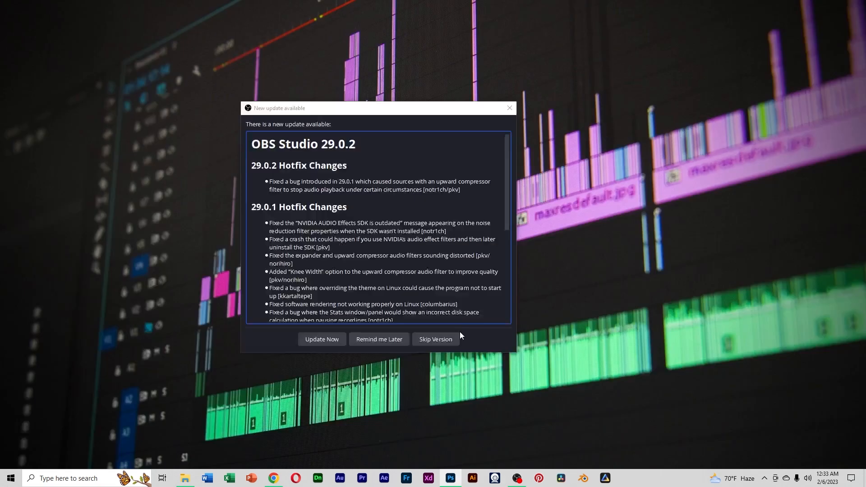
Dismiss the OBS Studio update notice and return to Photoshop.
left_click(460, 334)
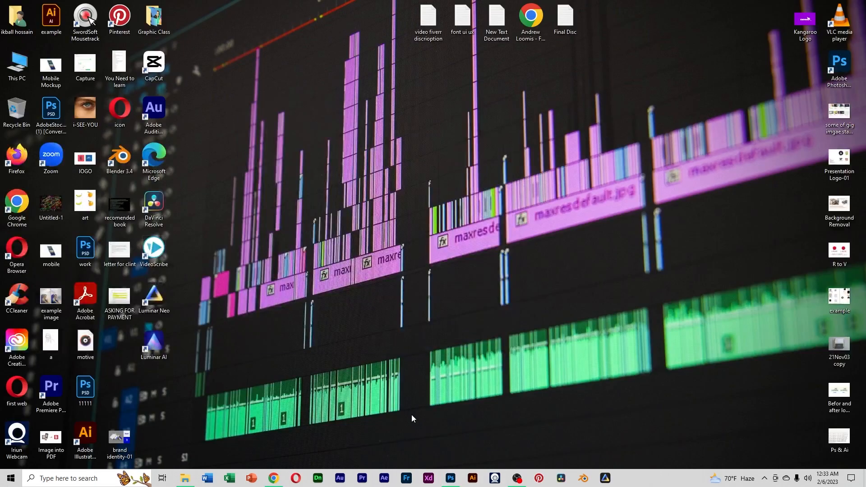
left_click(452, 476)
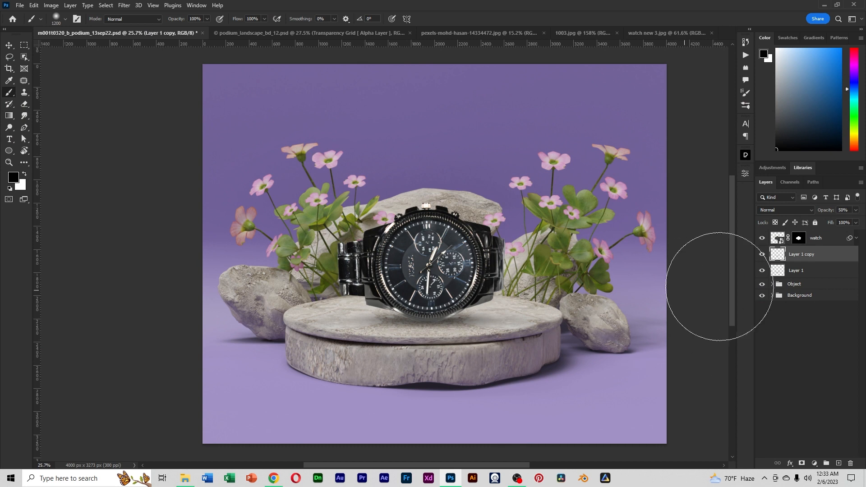
Duplicate the Layer 1 copy shadow and set the new duplicate's opacity to 79%.
left_click_drag(831, 263, 838, 460)
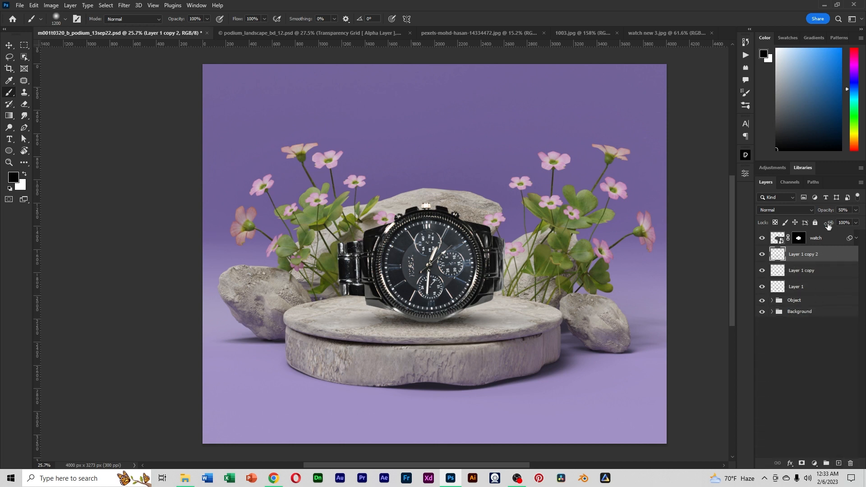
left_click_drag(824, 212, 854, 221)
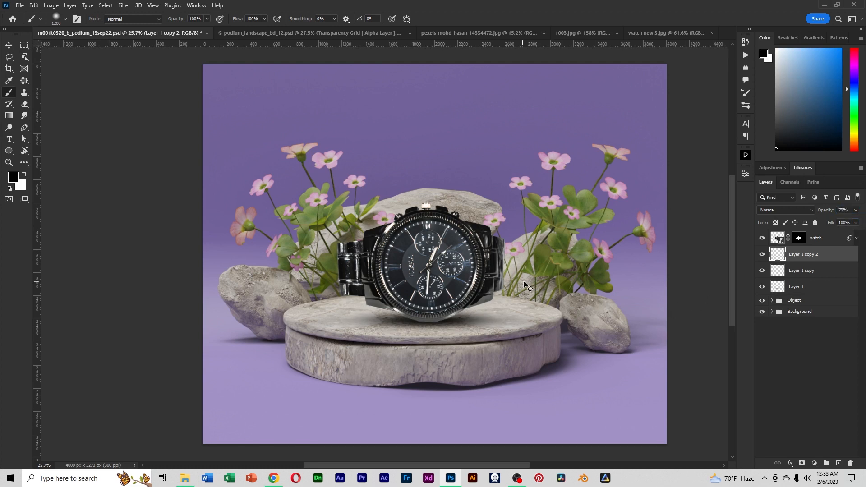
Shrink the newest shadow duplicate to 53.95% width and 66.67% height right beneath the watch's base, and review the whole composition.
key("ctrl+t")
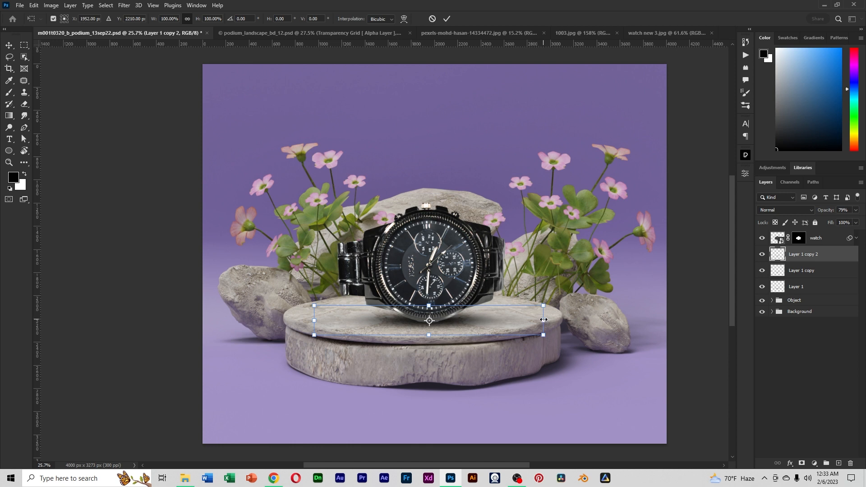
left_click_drag(545, 319, 492, 324)
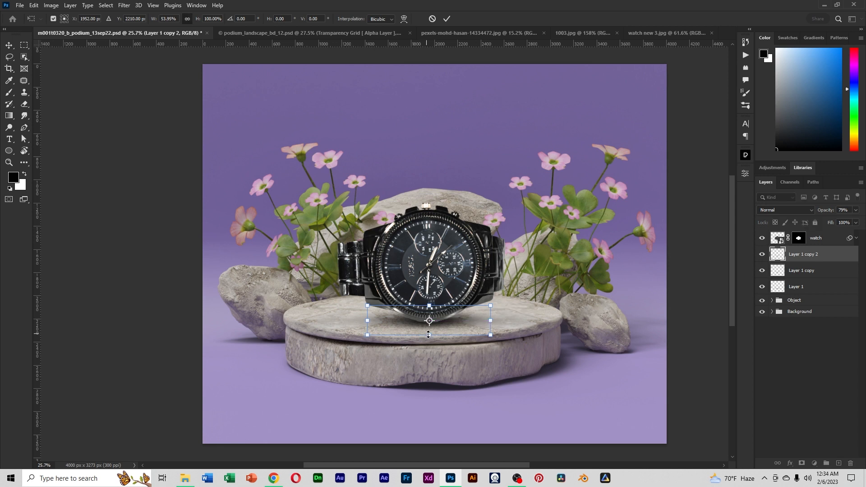
left_click_drag(429, 334, 448, 328)
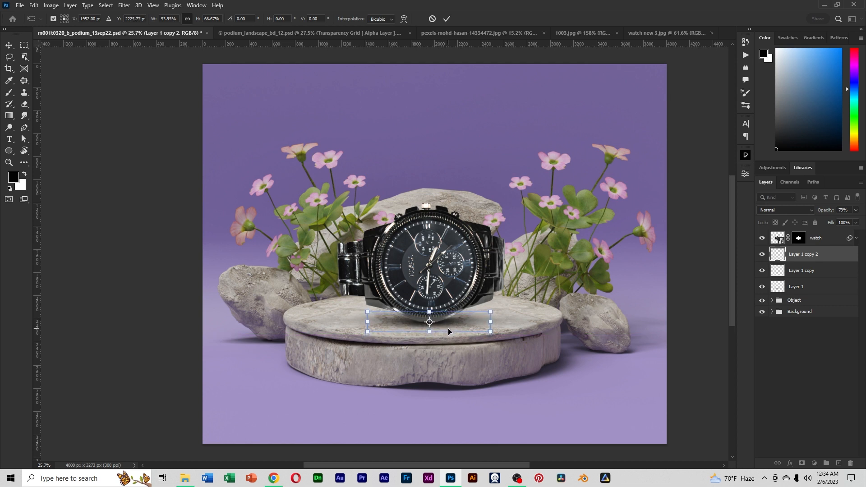
key("Return")
key("b")
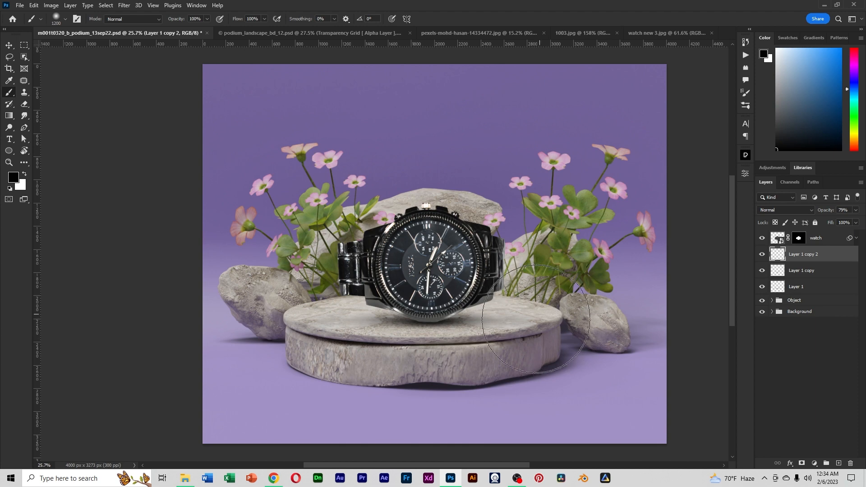
scroll(506, 325, "down", 3)
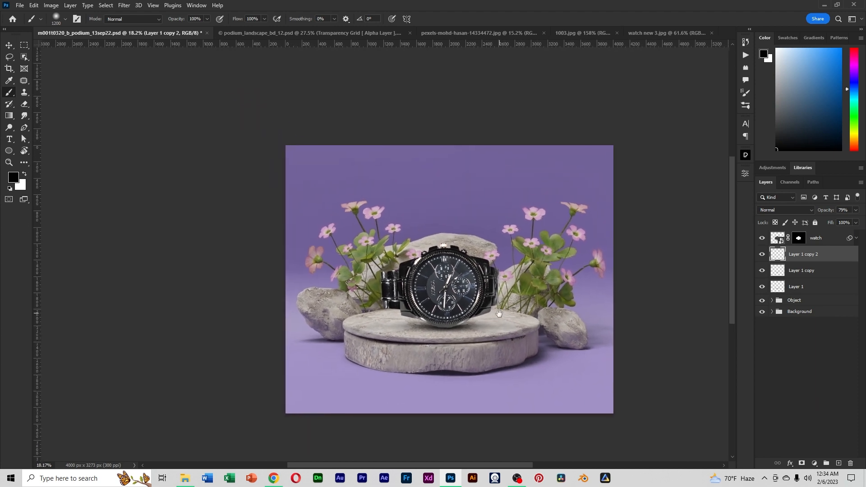
Reduce the soft brush size to 150 px for detail work around the watch's base.
scroll(497, 316, "up", 2)
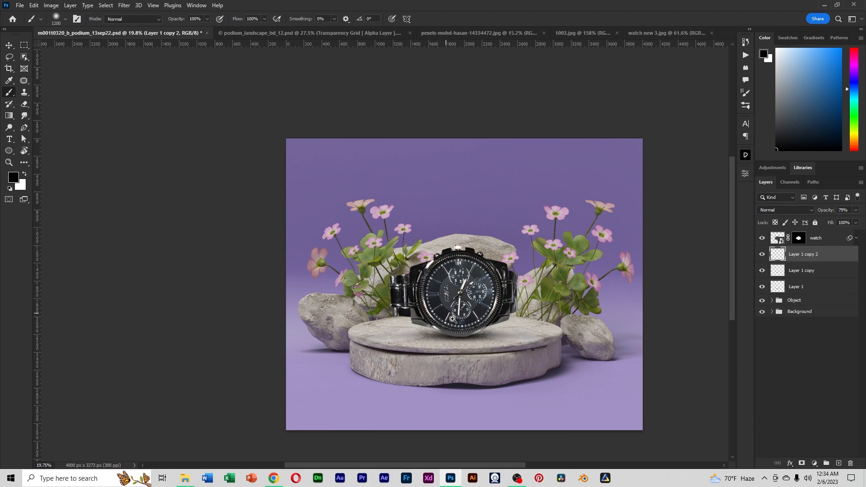
scroll(458, 311, "up", 5)
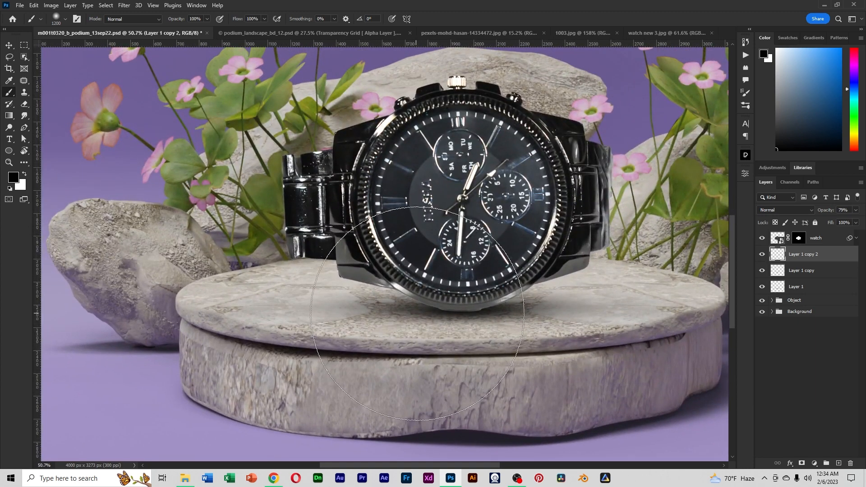
key("bracketleft")
key("bracketleft")
key("bracketleft")
key("bracketleft")
key("bracketleft")
key("bracketleft")
key("bracketleft")
key("bracketleft")
key("bracketleft")
key("bracketleft")
key("bracketleft")
key("bracketleft")
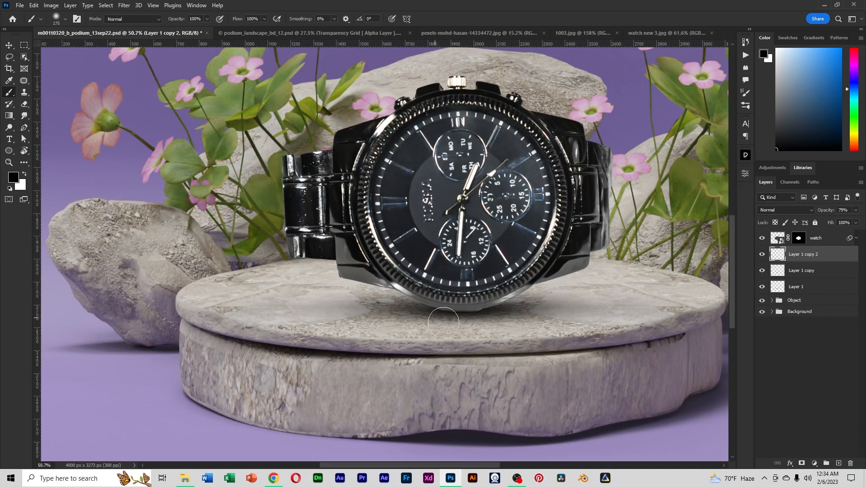
key("bracketleft")
Add a Curves adjustment clipped to the watch layer and darken it, mapping input 65 to 15 and input 255 to 242.
left_click(819, 243)
left_click(815, 463)
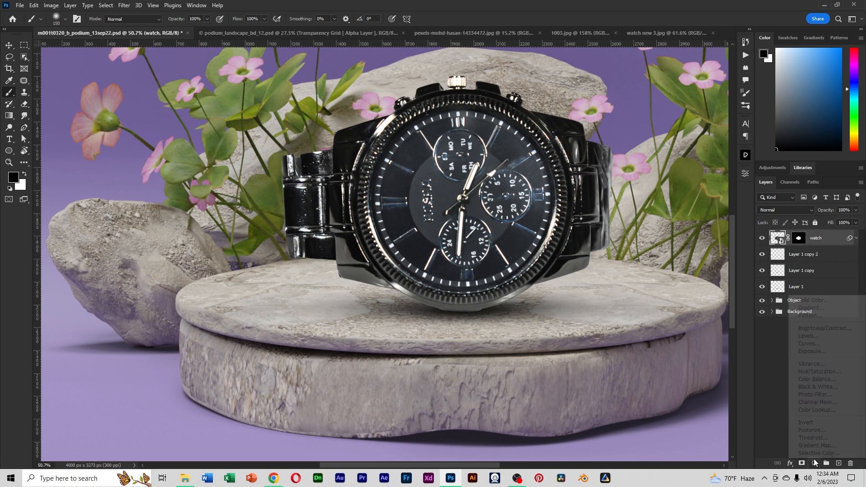
left_click(816, 344)
left_click(668, 349)
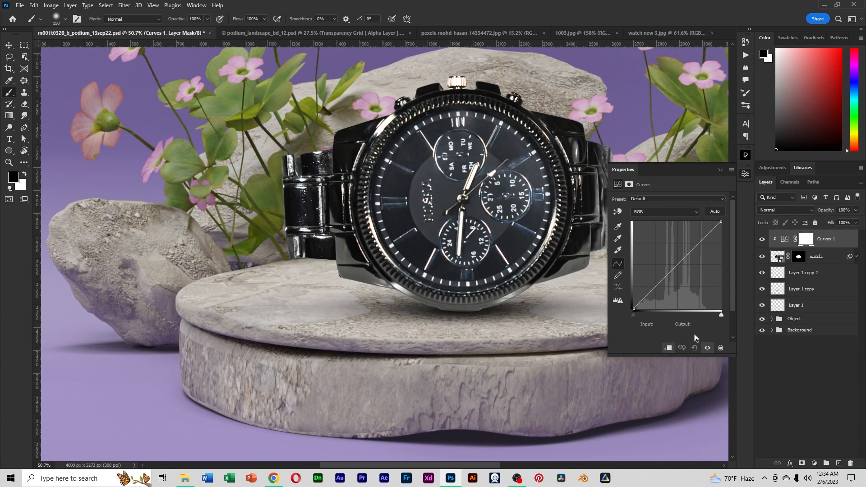
left_click_drag(651, 296, 656, 304)
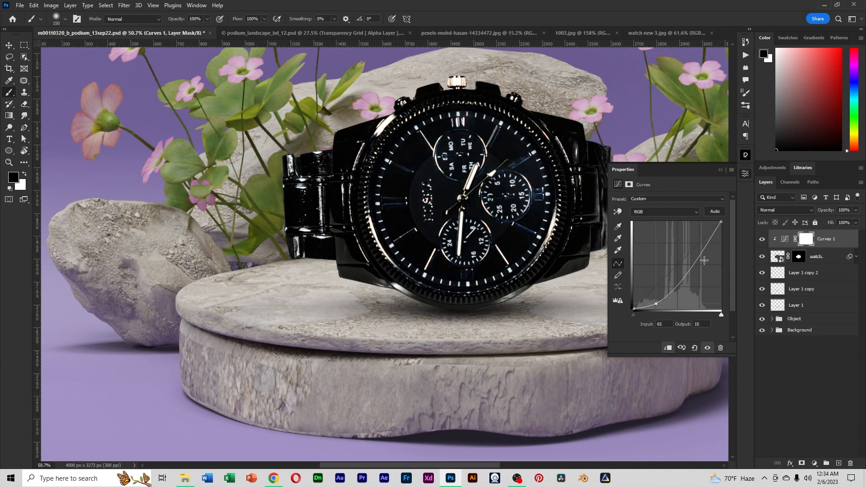
left_click_drag(721, 223, 728, 227)
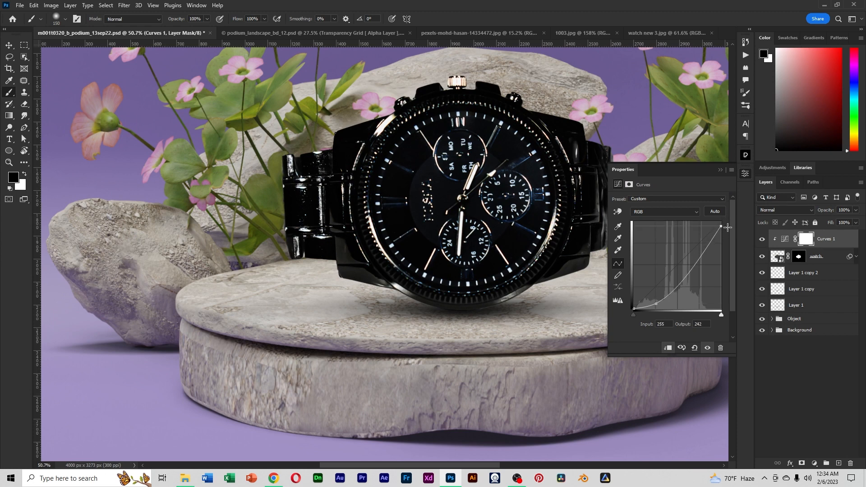
Invert the Curves 1 mask, paint white along the watch's lower edge with a 250 px brush at 20% flow, and compare before and after.
left_click(804, 241)
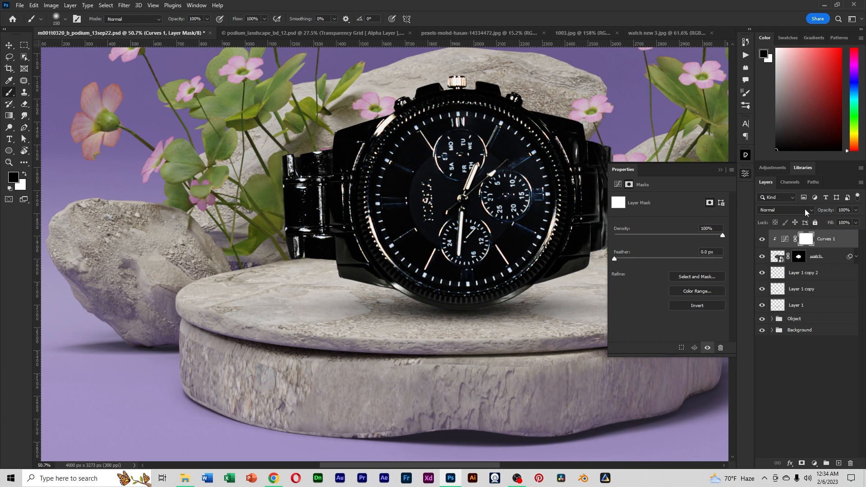
key("ctrl+i")
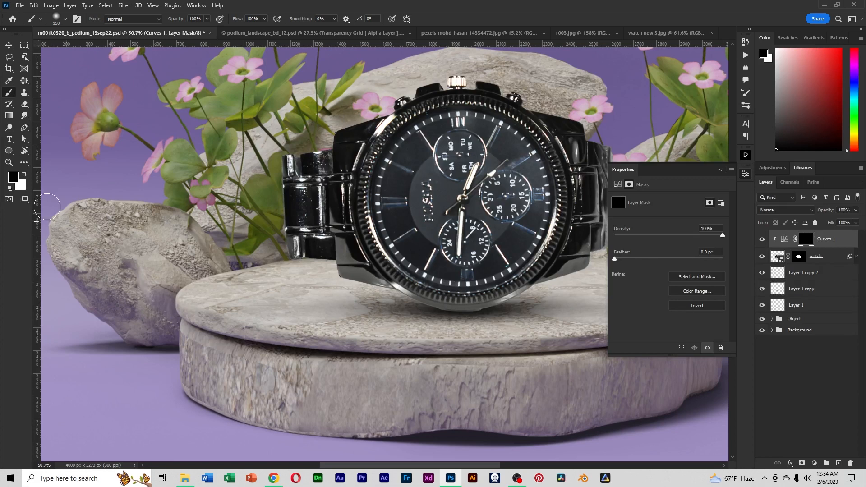
key("x")
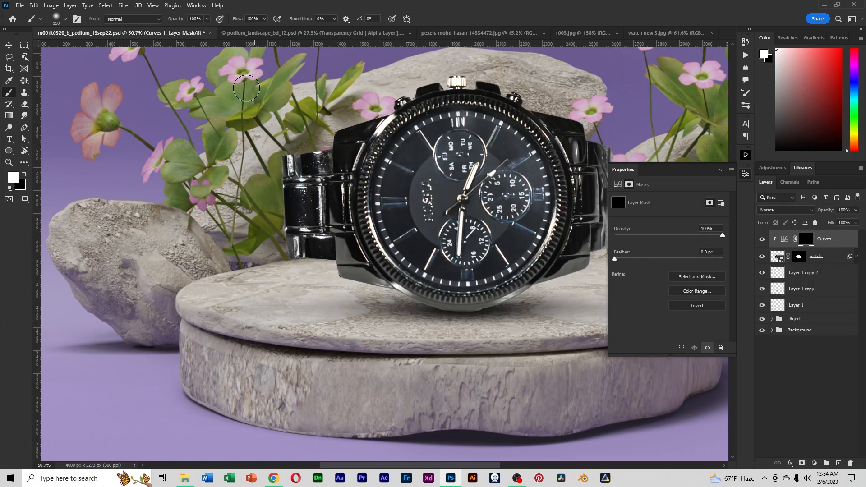
left_click_drag(237, 19, 193, 55)
key("bracketright")
key("bracketright")
key("bracketright")
mouse_move(353, 275)
left_mouse_down()
mouse_move(331, 246)
mouse_move(362, 287)
mouse_move(463, 327)
mouse_move(448, 321)
mouse_move(478, 325)
mouse_move(551, 295)
mouse_move(525, 304)
mouse_move(594, 262)
mouse_move(496, 317)
mouse_move(508, 312)
mouse_move(393, 314)
mouse_move(373, 289)
mouse_move(324, 277)
mouse_move(325, 264)
mouse_move(315, 290)
mouse_move(346, 288)
mouse_move(416, 317)
mouse_move(398, 300)
mouse_move(431, 327)
mouse_move(473, 314)
mouse_move(530, 313)
mouse_move(550, 282)
mouse_move(573, 262)
left_mouse_up()
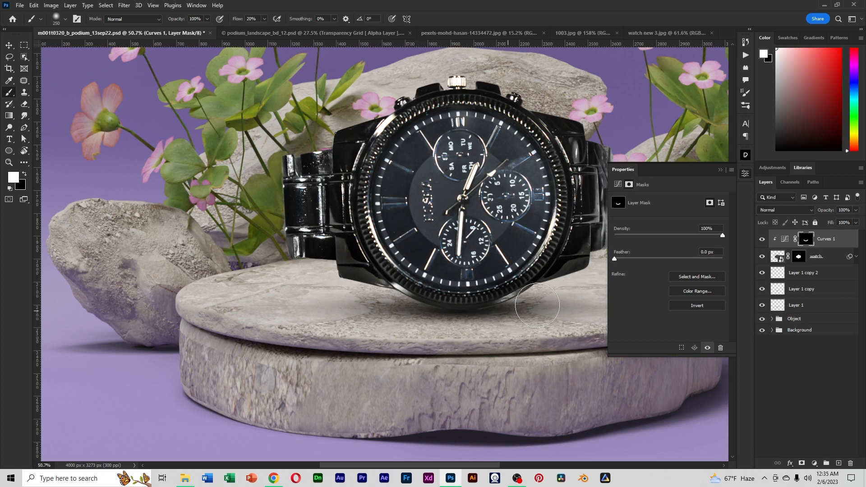
left_click(762, 240)
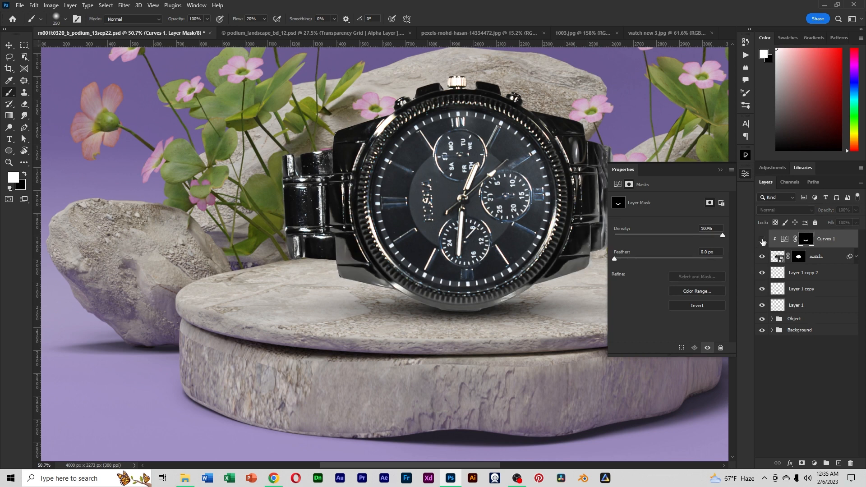
left_click(762, 240)
Try a lower opacity on the Curves 1 layer and set it back to 100%.
left_click(827, 244)
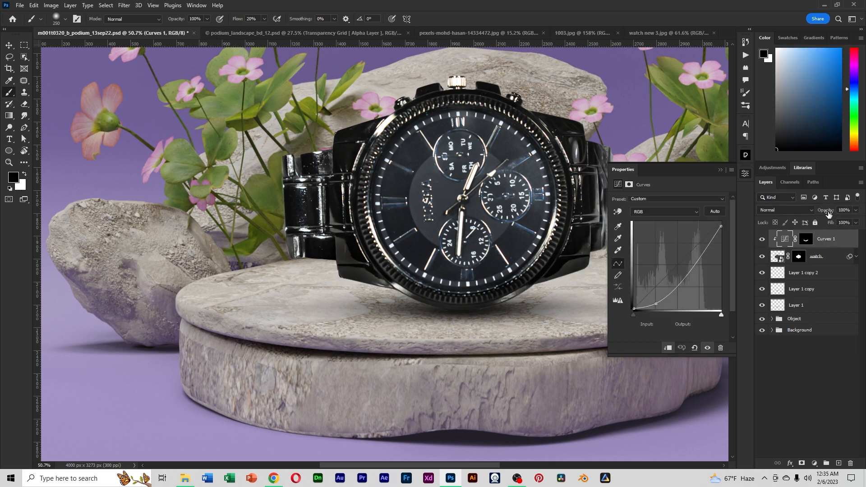
left_click_drag(828, 214, 818, 213)
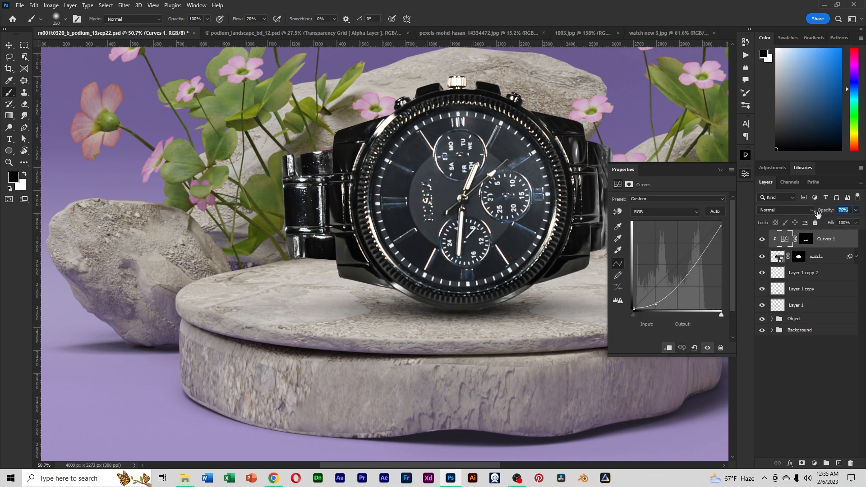
left_click(721, 170)
left_click_drag(824, 213, 854, 214)
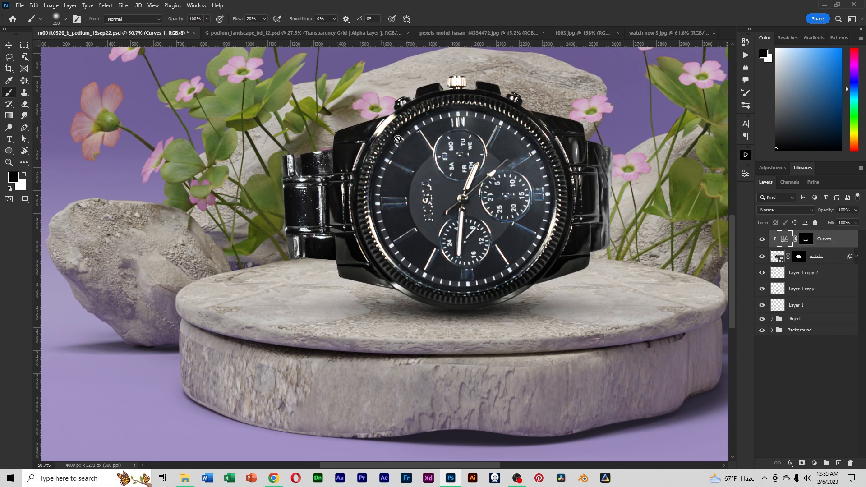
Paint black on the Curves 1 mask over the lower watch dial with a brush enlarged to 600 px at 13% flow, and compare before and after.
scroll(618, 228, "left", 2)
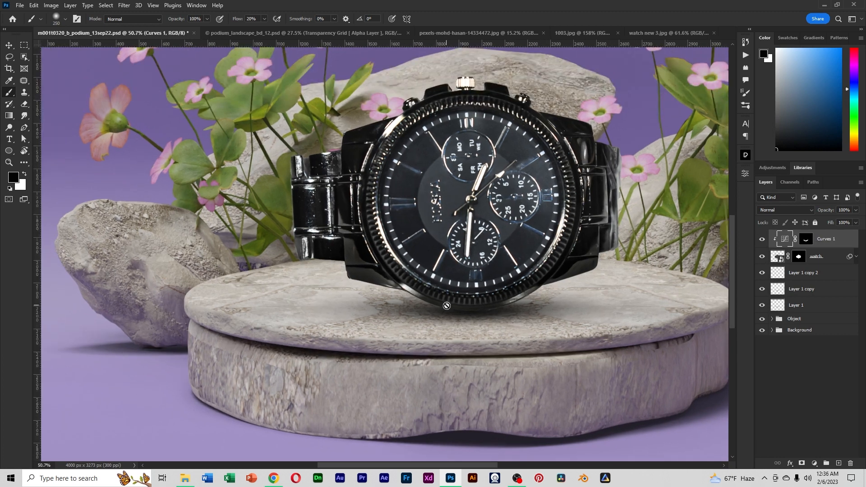
left_click(806, 240)
key("x")
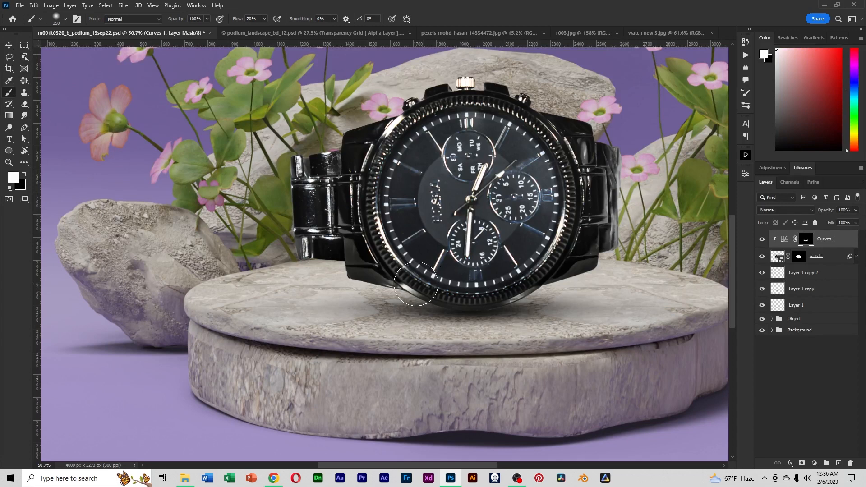
scroll(410, 271, "down", 1, "alt")
left_click_drag(238, 20, 235, 20)
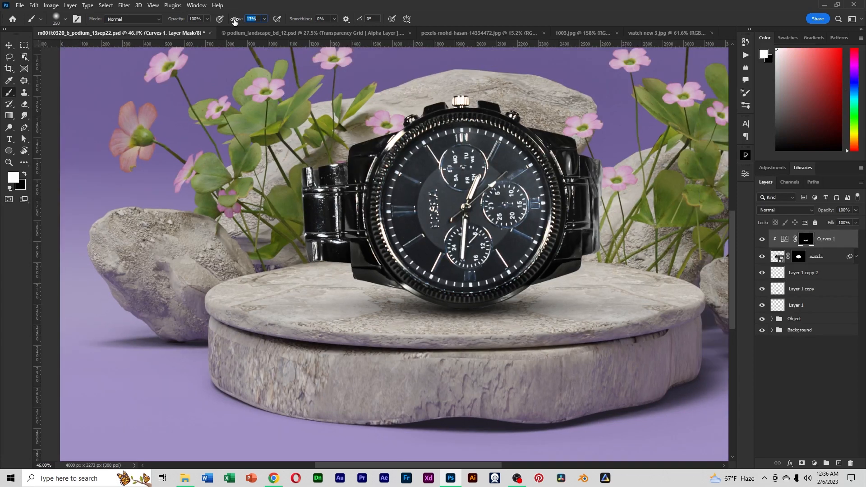
left_click(27, 174)
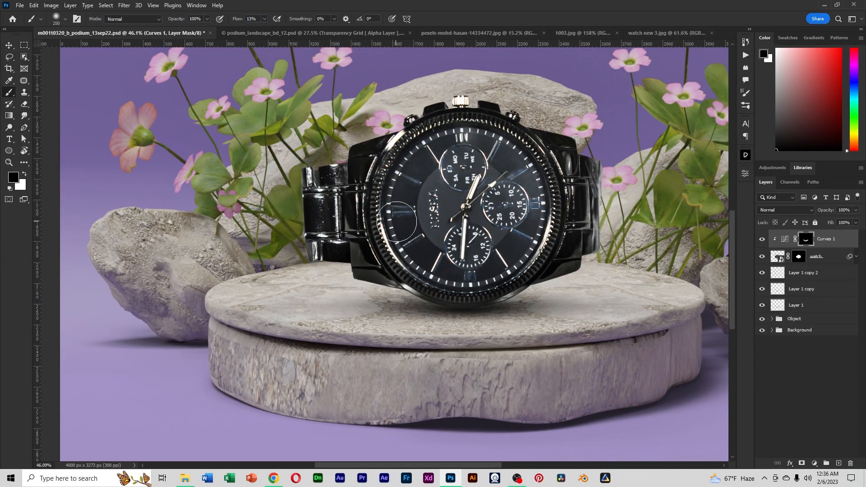
scroll(406, 234, "up", 1, "alt")
key("bracketright")
key("bracketright")
key("bracketright")
key("bracketright")
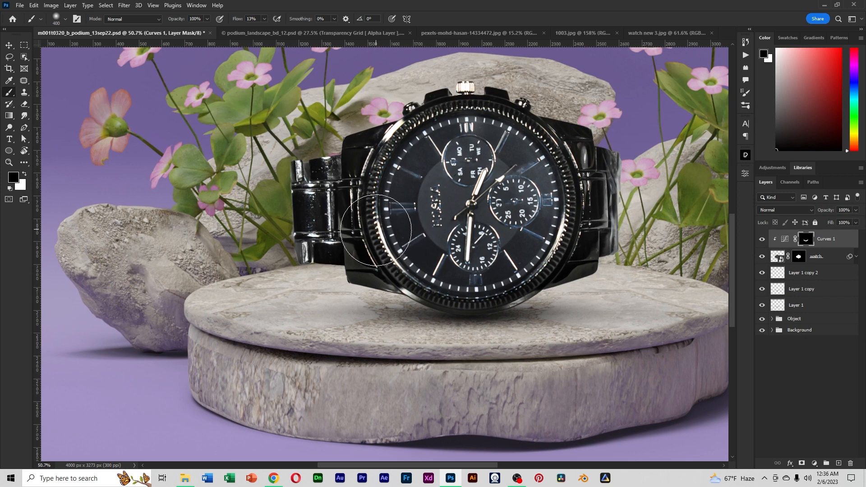
mouse_move(396, 224)
left_mouse_down()
mouse_move(393, 237)
mouse_move(534, 199)
mouse_move(555, 241)
mouse_move(466, 254)
mouse_move(506, 272)
left_mouse_up()
left_click(762, 240)
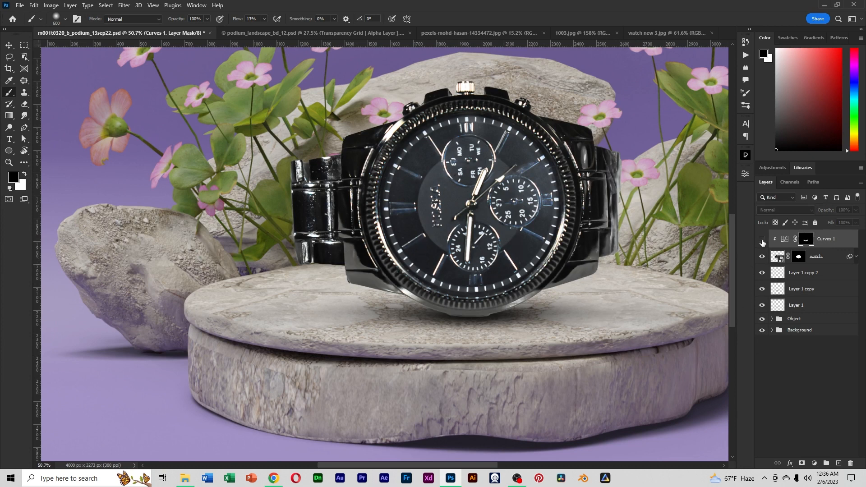
left_click(762, 240)
Compare the whole composition with and without the Curves 1 darkening and set that layer's opacity to 91%.
scroll(465, 300, "down", 4)
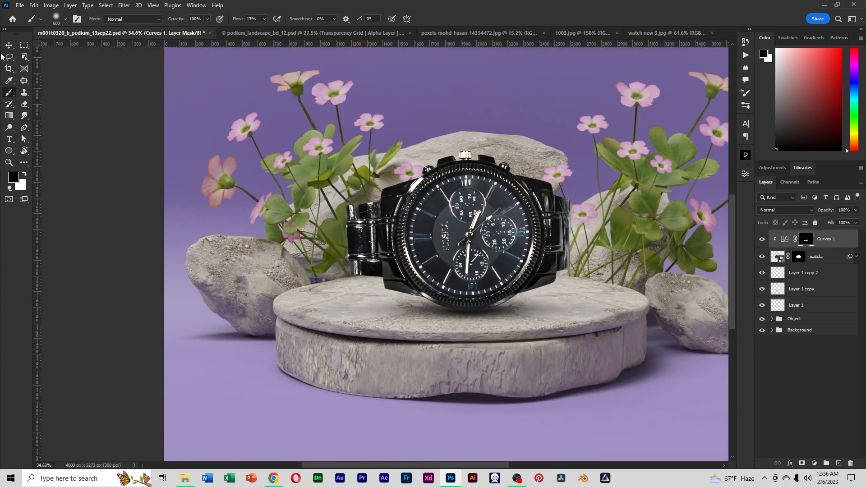
left_click(7, 47)
scroll(240, 196, "down", 3)
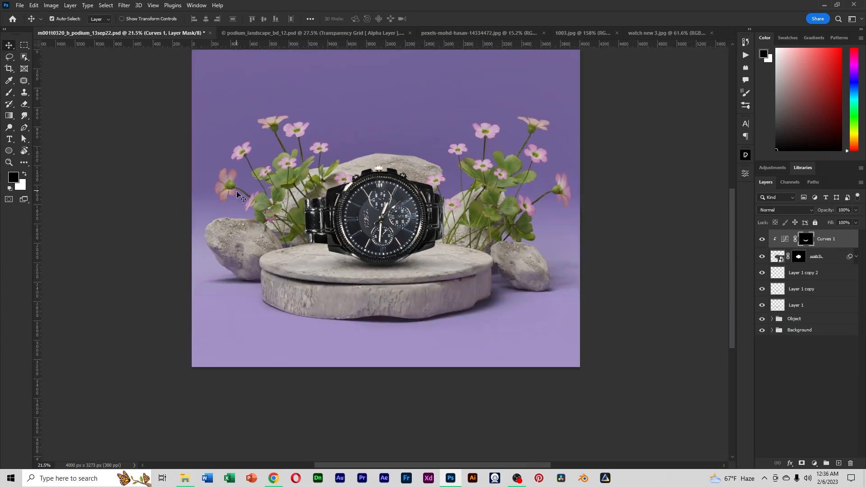
left_click(763, 240)
left_click(763, 240)
scroll(460, 280, "up", 1)
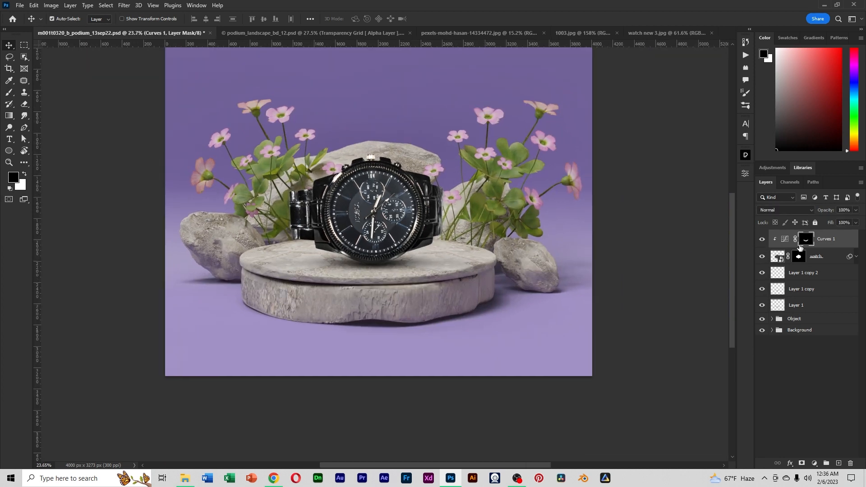
left_click_drag(827, 214, 826, 215)
scroll(467, 270, "down", 3)
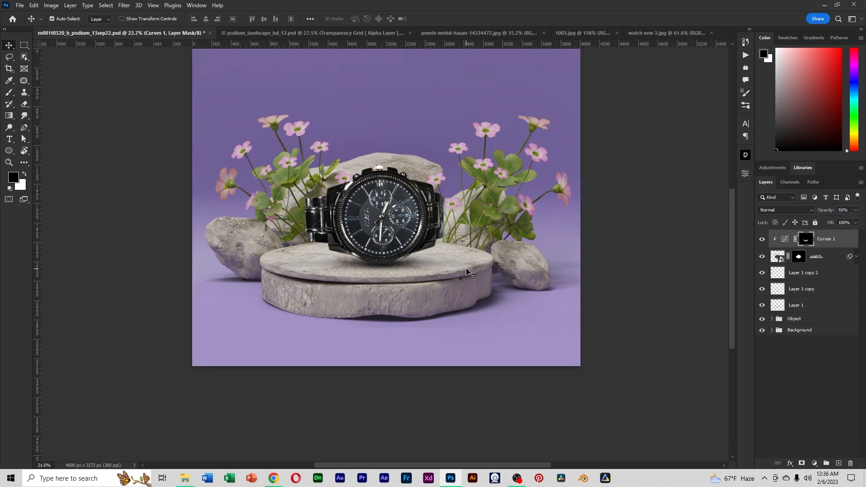
Examine what the Layer 1 copy 2 and Layer 1 copy shadows contribute by hiding and showing each, and review the whole composition.
left_click(763, 274)
left_click(763, 273)
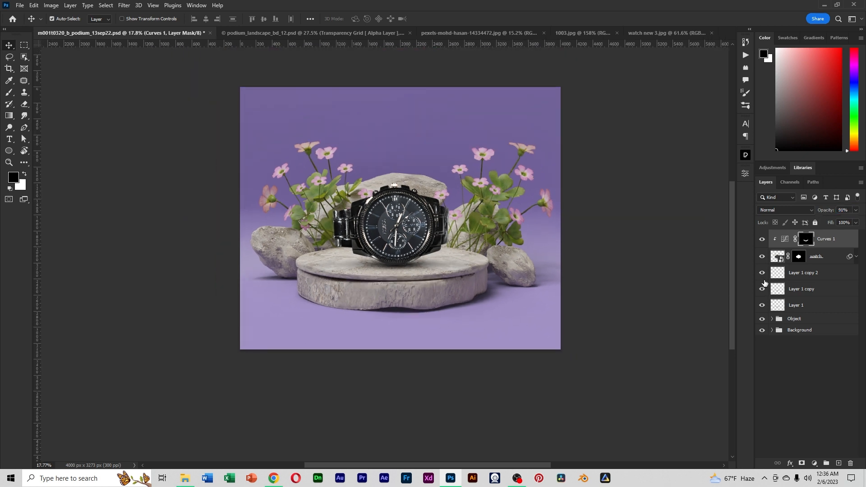
left_click(763, 274)
left_click(763, 274)
left_click(762, 288)
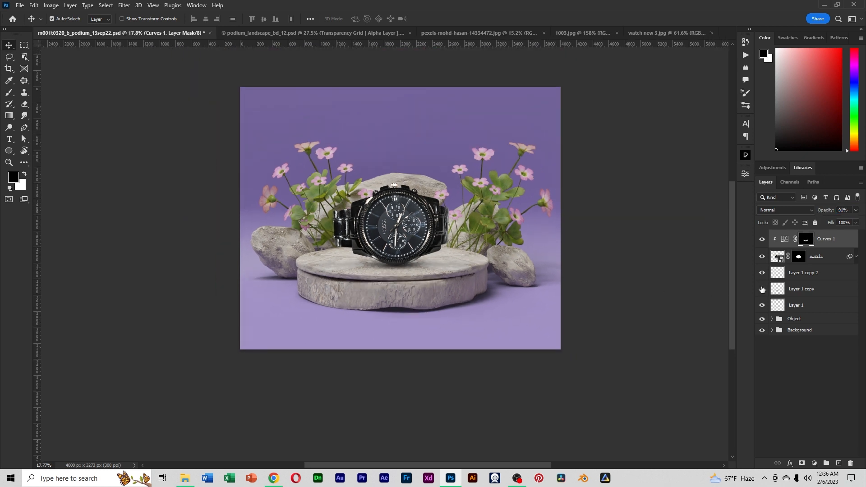
left_click(762, 288)
scroll(547, 283, "up", 2)
scroll(465, 303, "down", 2)
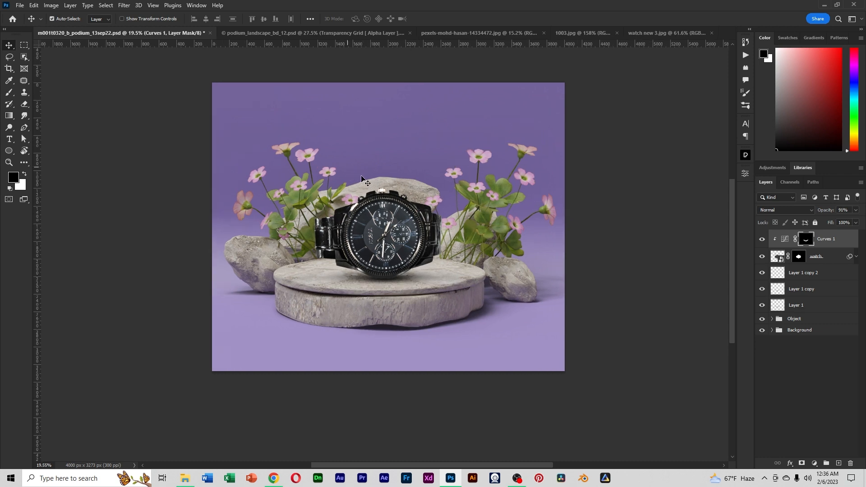
scroll(362, 177, "up", 2)
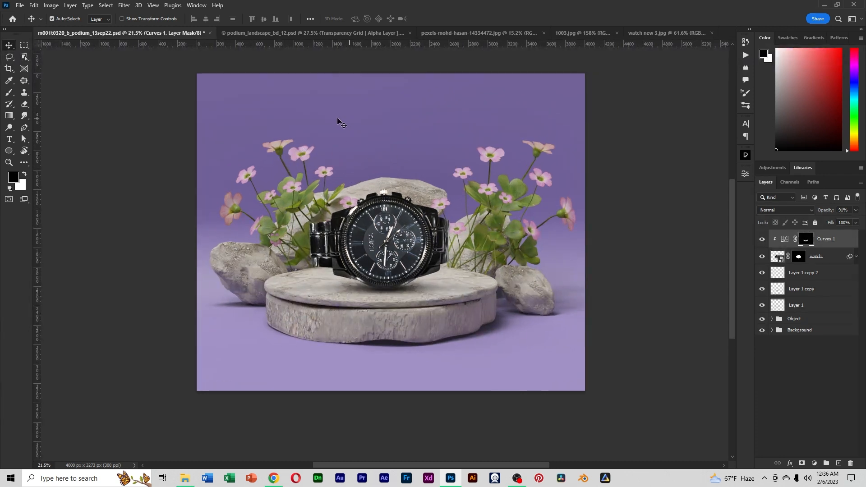
scroll(524, 185, "down", 2)
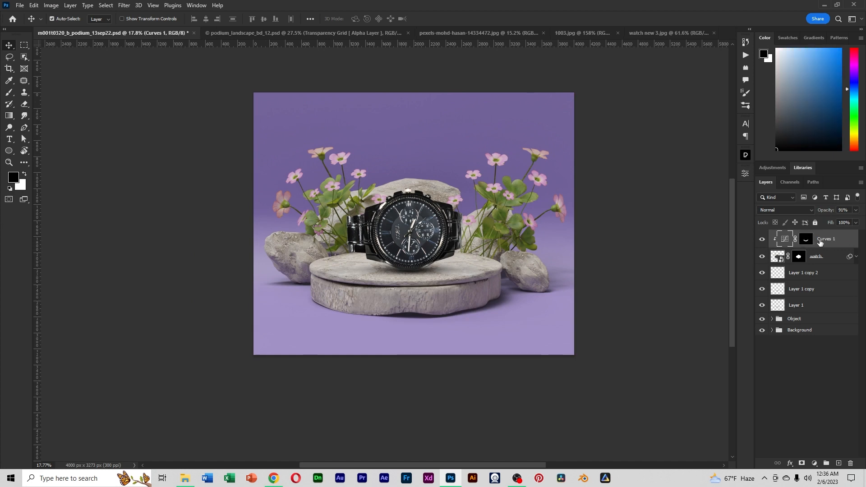
Add a Hue/Saturation adjustment clipped to the watch above Curves 1, enable Colorize and set the hue to 258.
left_click(786, 240)
left_click(815, 464)
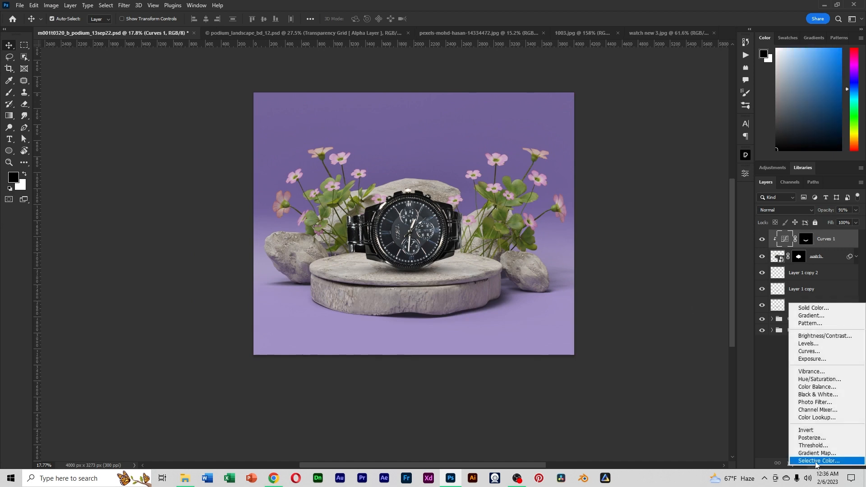
left_click(822, 381)
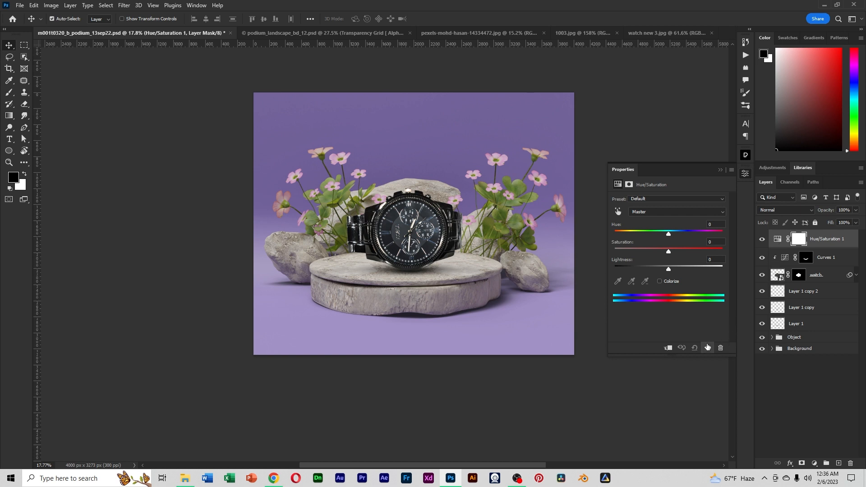
left_click(669, 349)
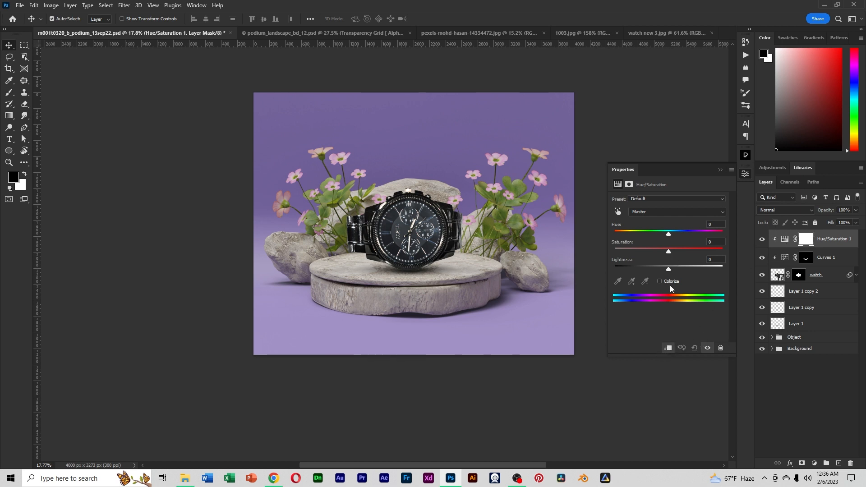
left_click(660, 280)
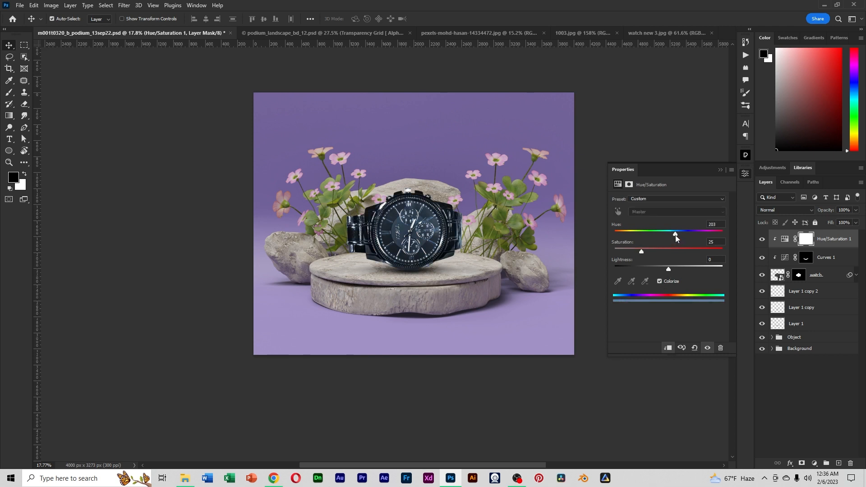
left_click_drag(677, 237, 687, 240)
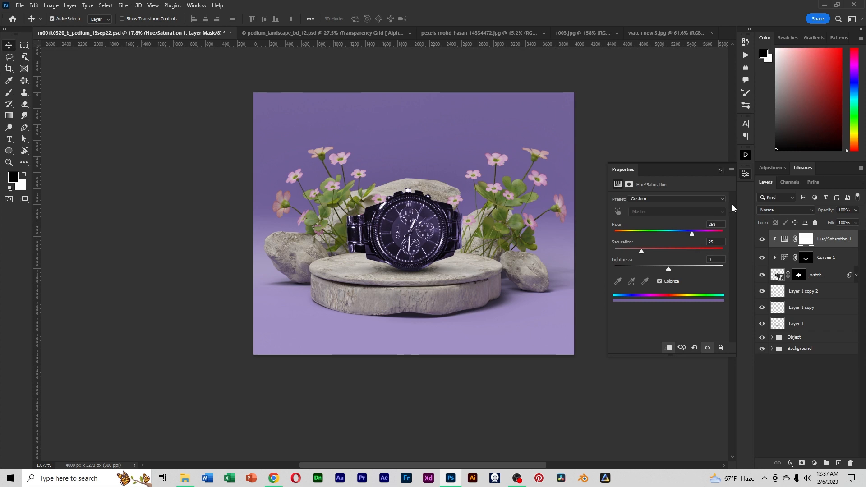
Set the Hue/Saturation 1 layer's opacity to 39% and compare the watch with and without the purple tint.
left_click(721, 170)
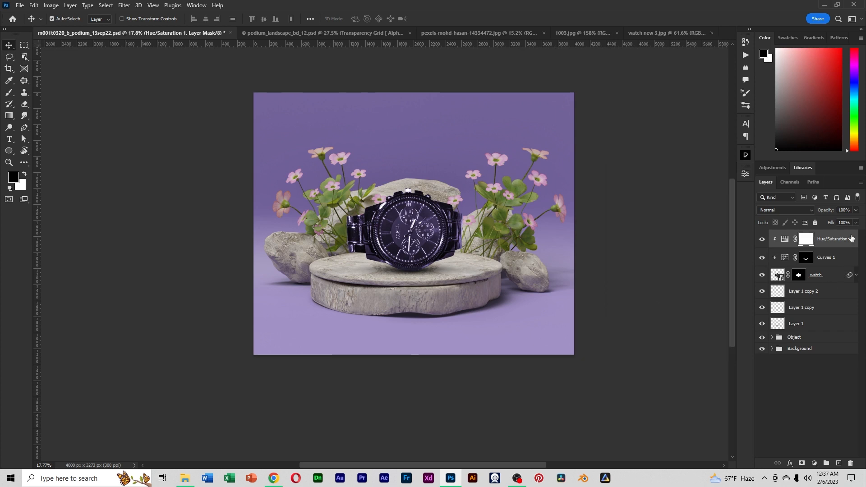
left_click_drag(829, 213, 529, 257)
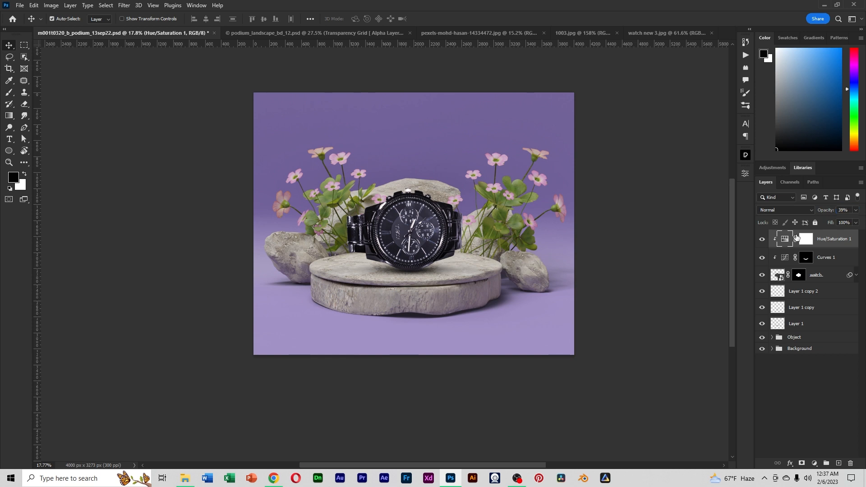
left_click(761, 240)
left_click(762, 241)
scroll(451, 226, "up", 3)
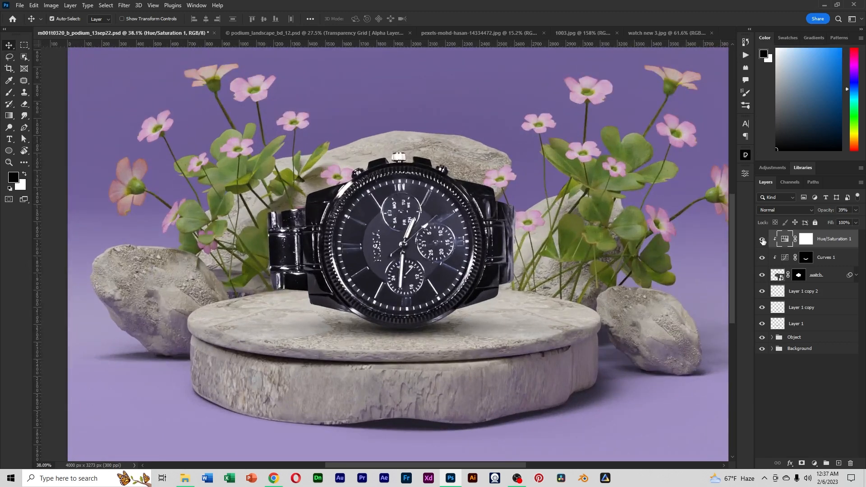
left_click(763, 242)
left_click(763, 242)
scroll(523, 284, "down", 3)
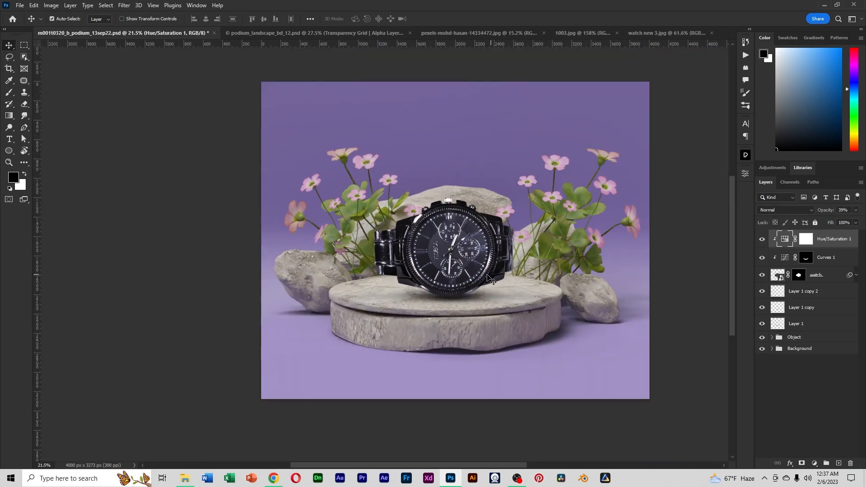
Examine the whole composition at several magnifications, checking how the watch blends with the podium, flowers and background.
scroll(535, 245, "up", 1)
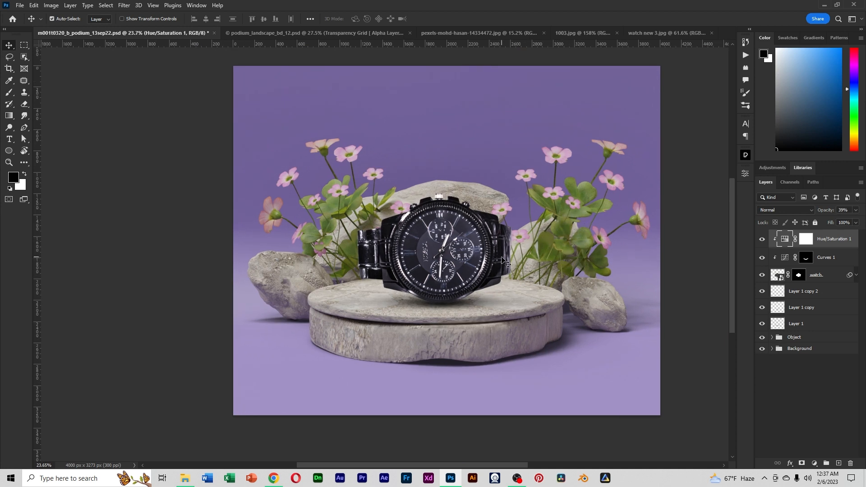
scroll(501, 257, "down", 1)
scroll(479, 276, "down", 1)
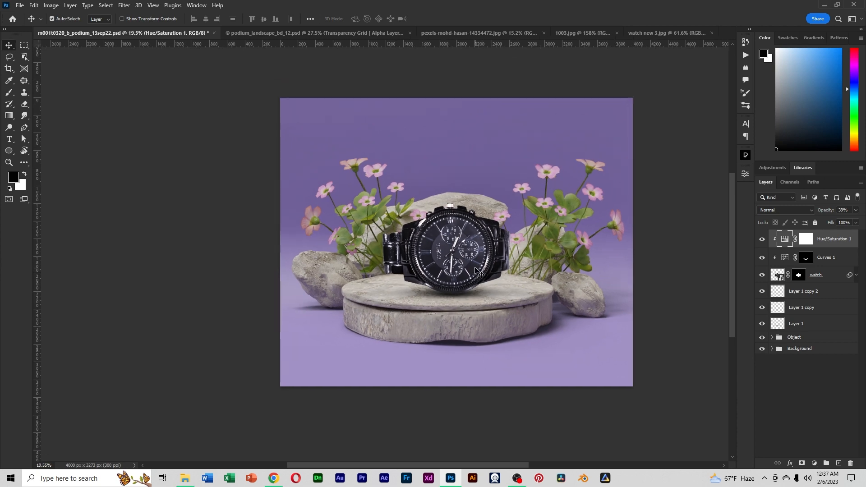
scroll(514, 259, "down", 1)
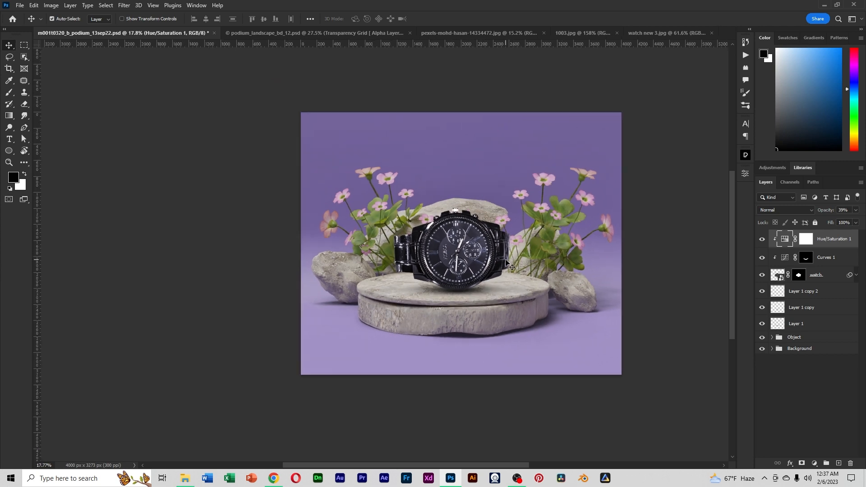
scroll(468, 271, "up", 1)
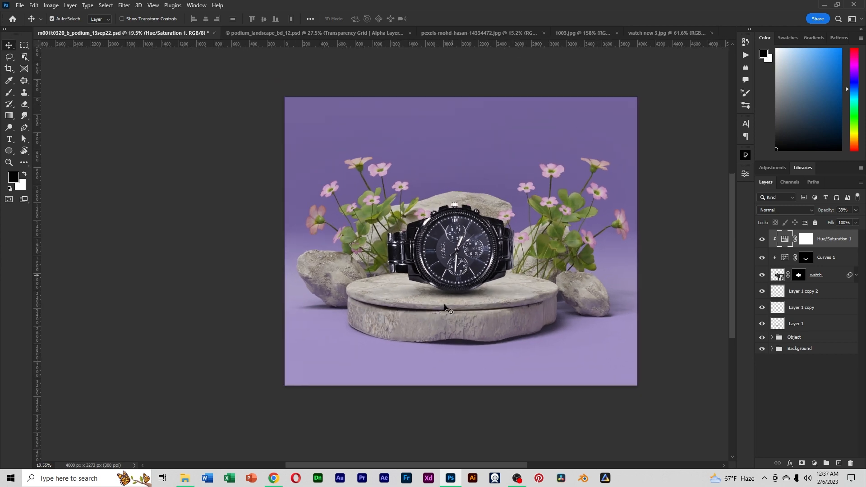
scroll(486, 297, "down", 1)
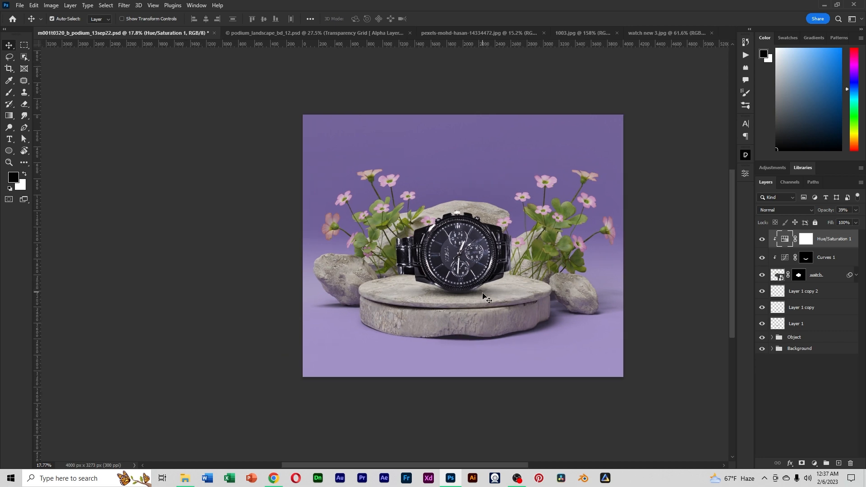
scroll(486, 299, "up", 2)
scroll(481, 293, "up", 2)
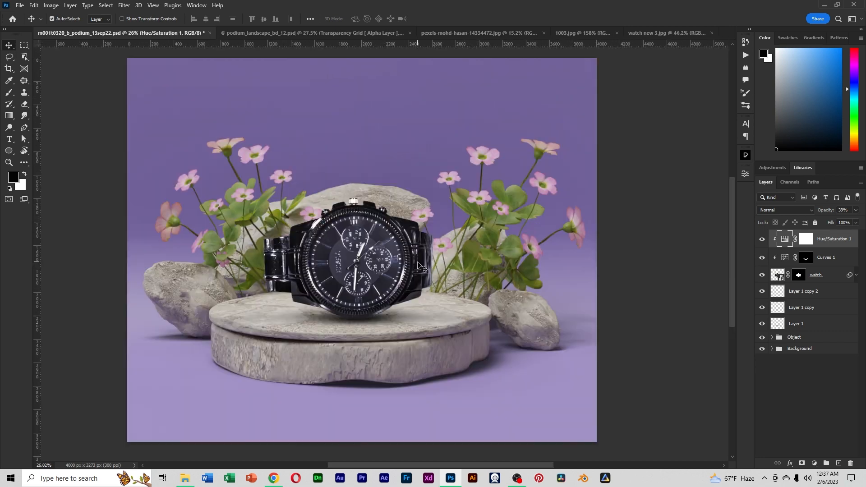
scroll(419, 266, "down", 1)
scroll(417, 268, "up", 1)
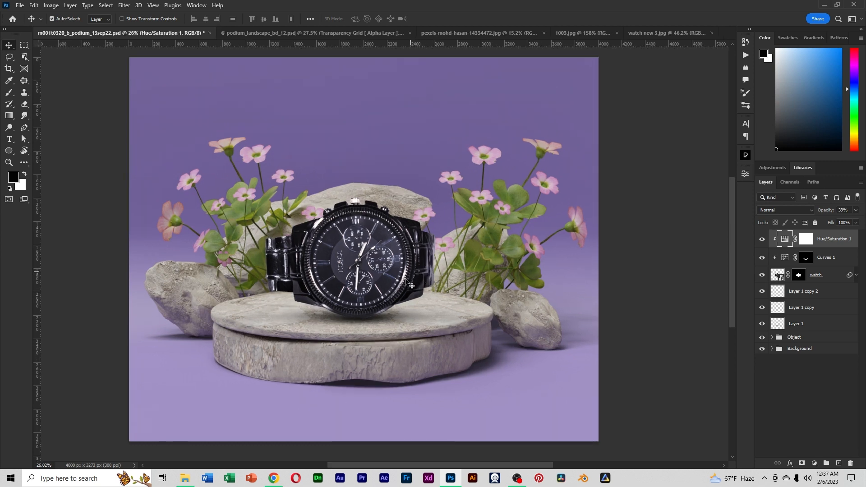
left_click_drag(363, 283, 413, 293)
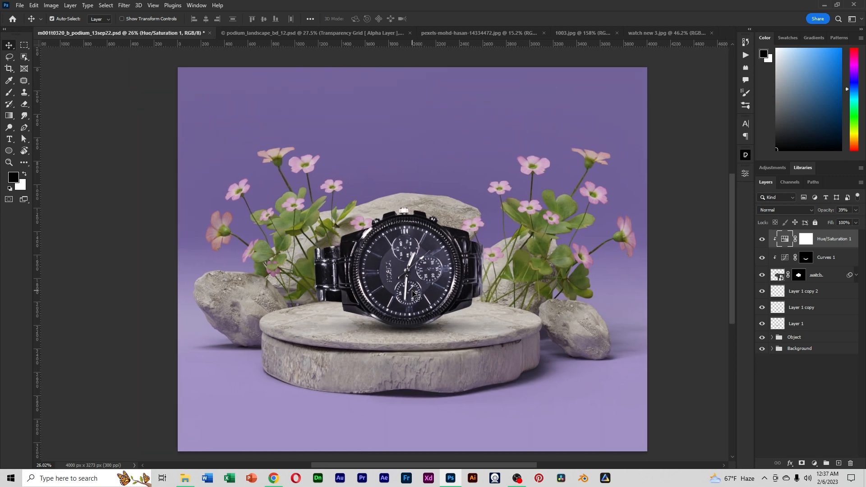
scroll(414, 293, "down", 1)
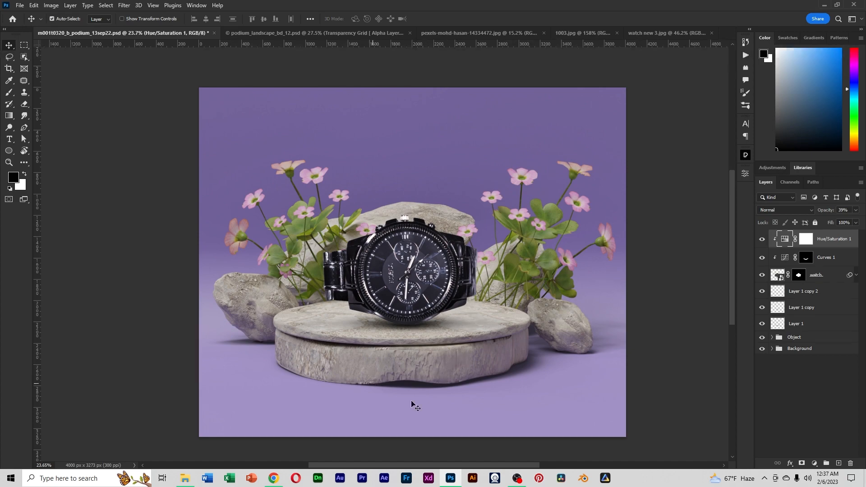